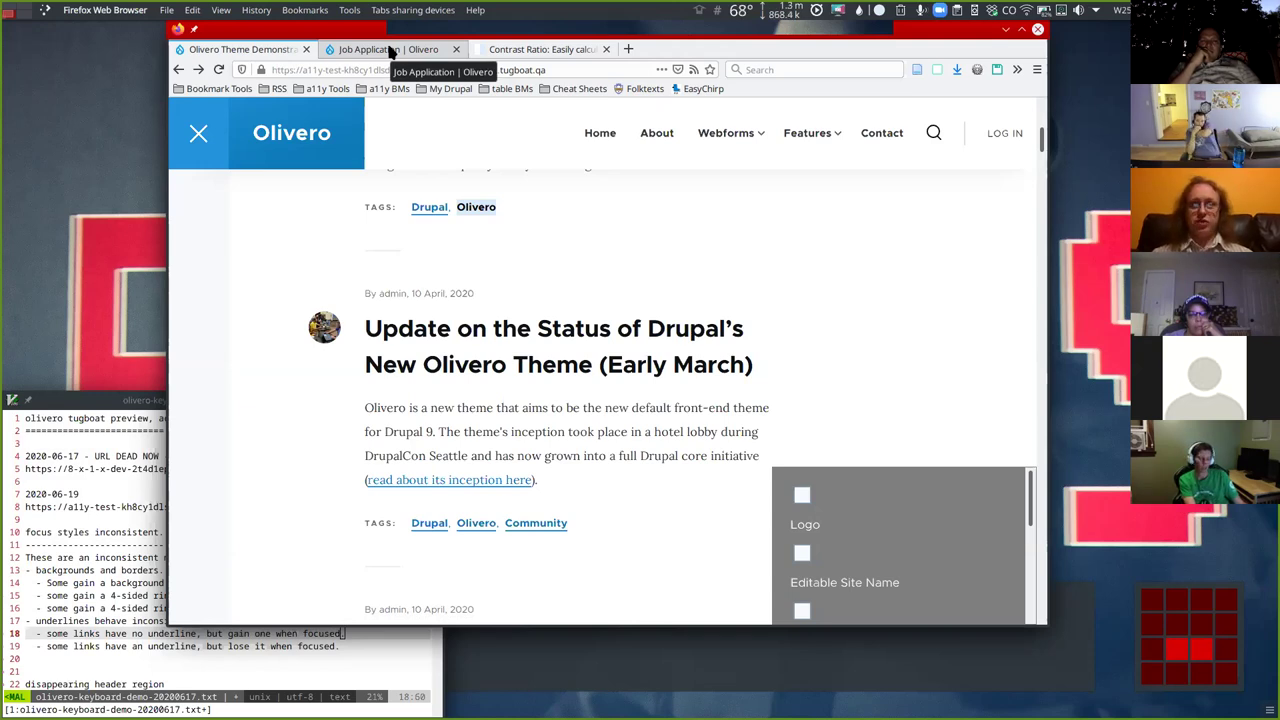
Open the Job Application form page and reload it.
{"action": "left_click", "coordinate": [390, 50]}
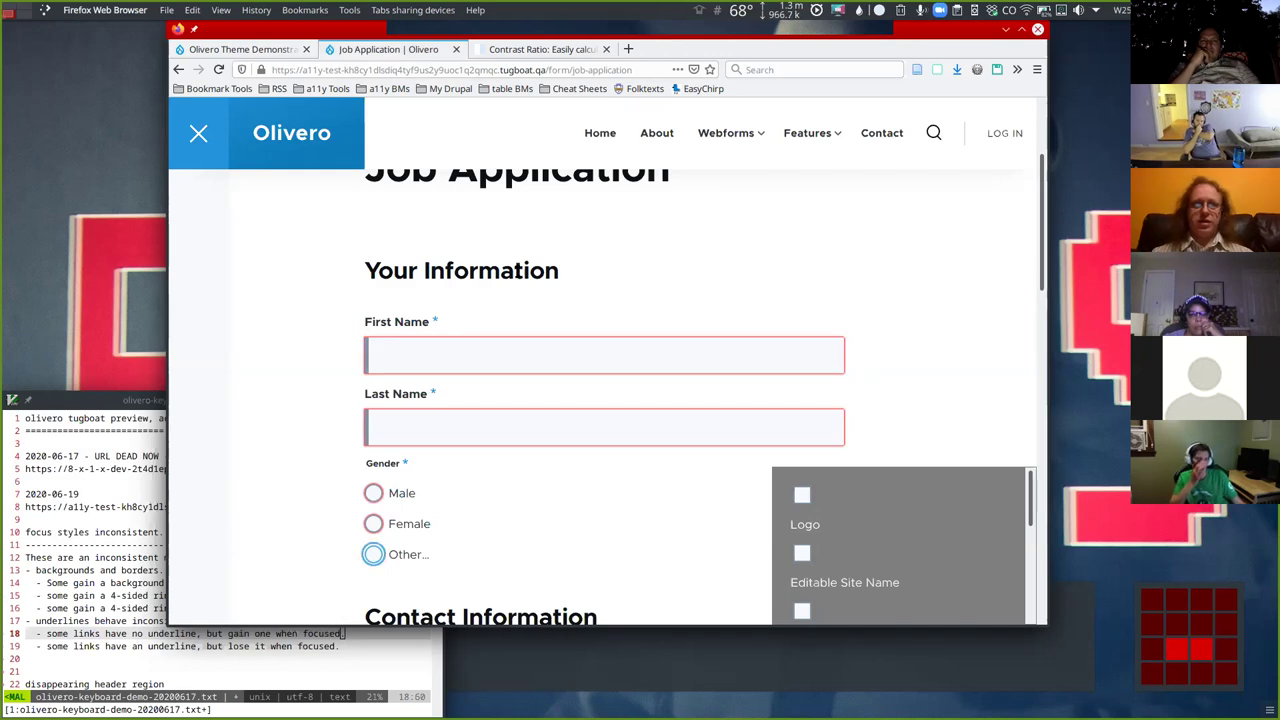
{"action": "left_click", "coordinate": [619, 69]}
{"action": "key", "text": "Return"}
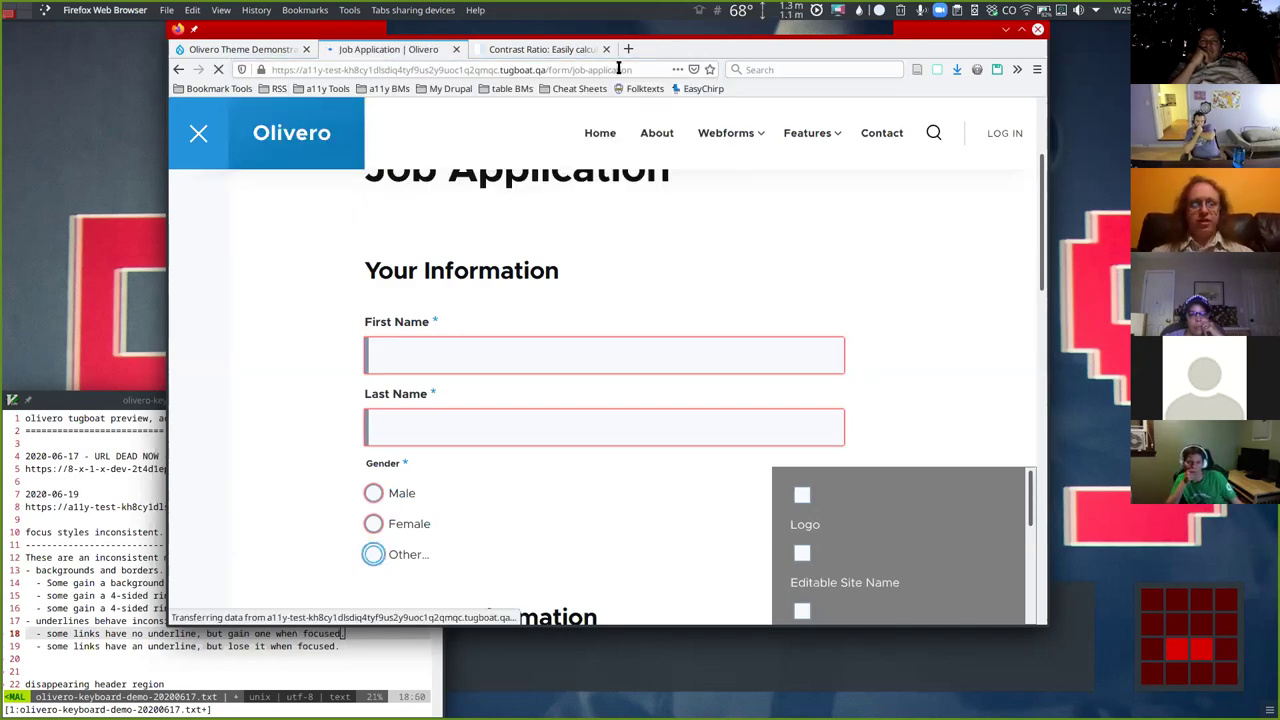
Select Other as the gender in the Your Information section using keyboard navigation.
{"action": "key", "text": "Tab"}
{"action": "key", "text": "Tab"}
{"action": "key", "text": "Tab"}
{"action": "key", "text": "shift+Tab"}
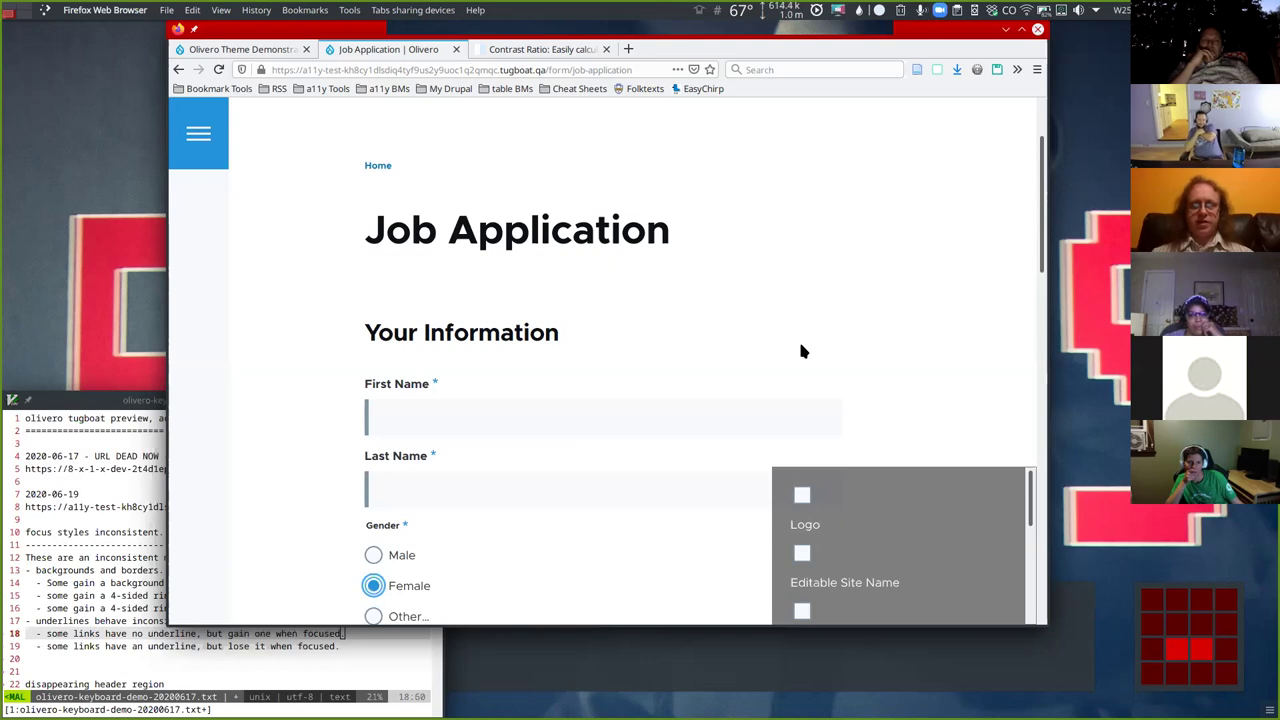
{"action": "key", "text": "Up"}
{"action": "key", "text": "Down"}
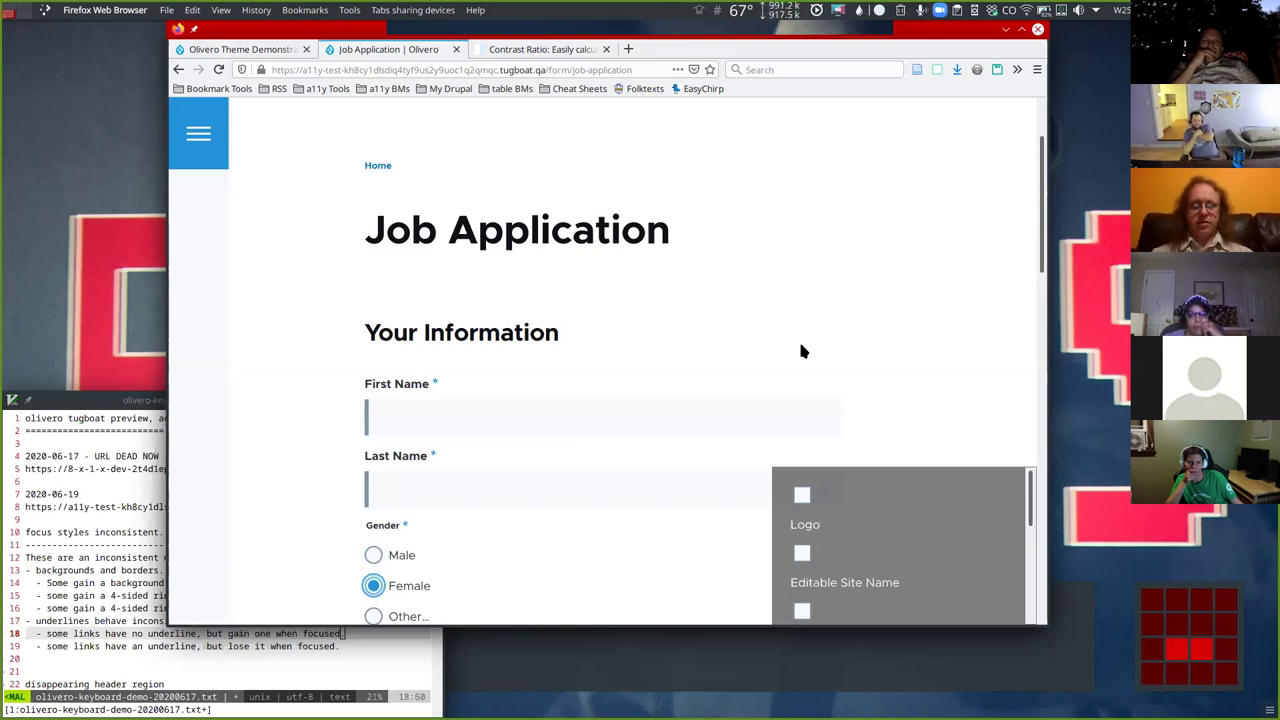
{"action": "key", "text": "Down"}
Move the keyboard focus back and forth between the Enter other, Email, Phone and Address fields to examine their focus styles.
{"action": "key", "text": "Tab"}
{"action": "key", "text": "Tab"}
{"action": "key", "text": "Tab"}
{"action": "key", "text": "Tab"}
{"action": "key", "text": "Tab"}
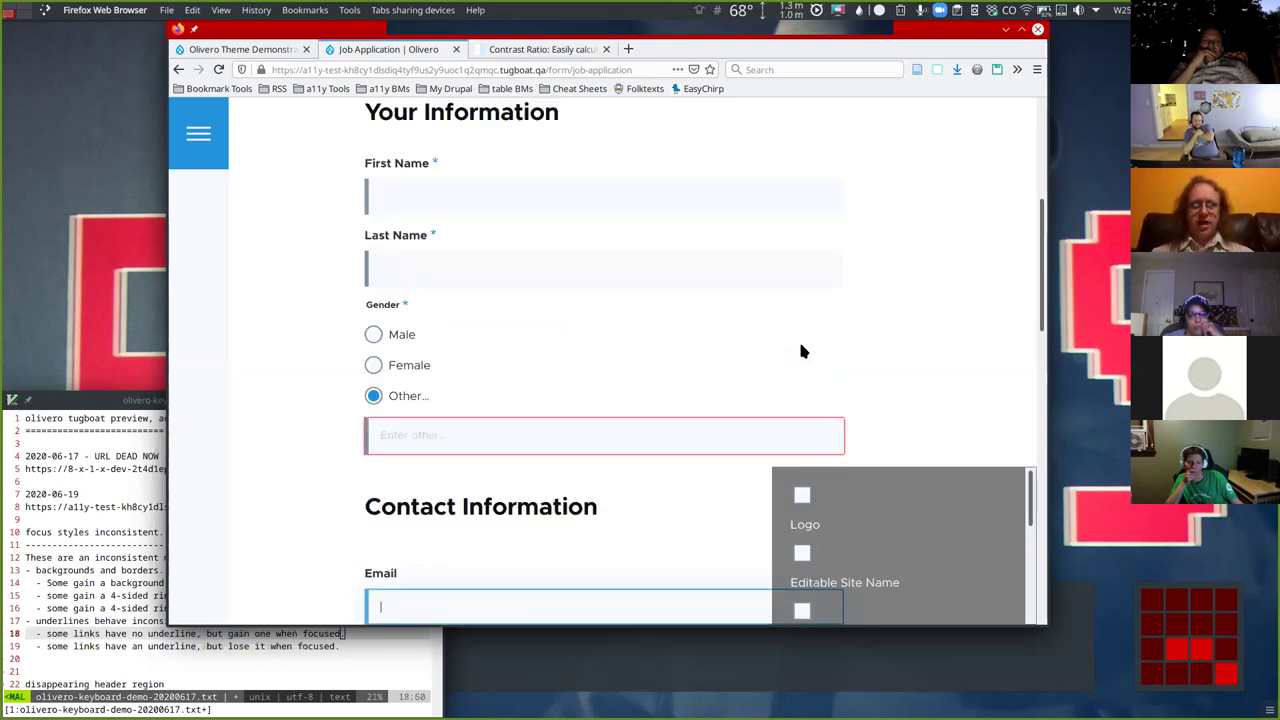
{"action": "key", "text": "shift+Tab"}
{"action": "key", "text": "shift+Tab"}
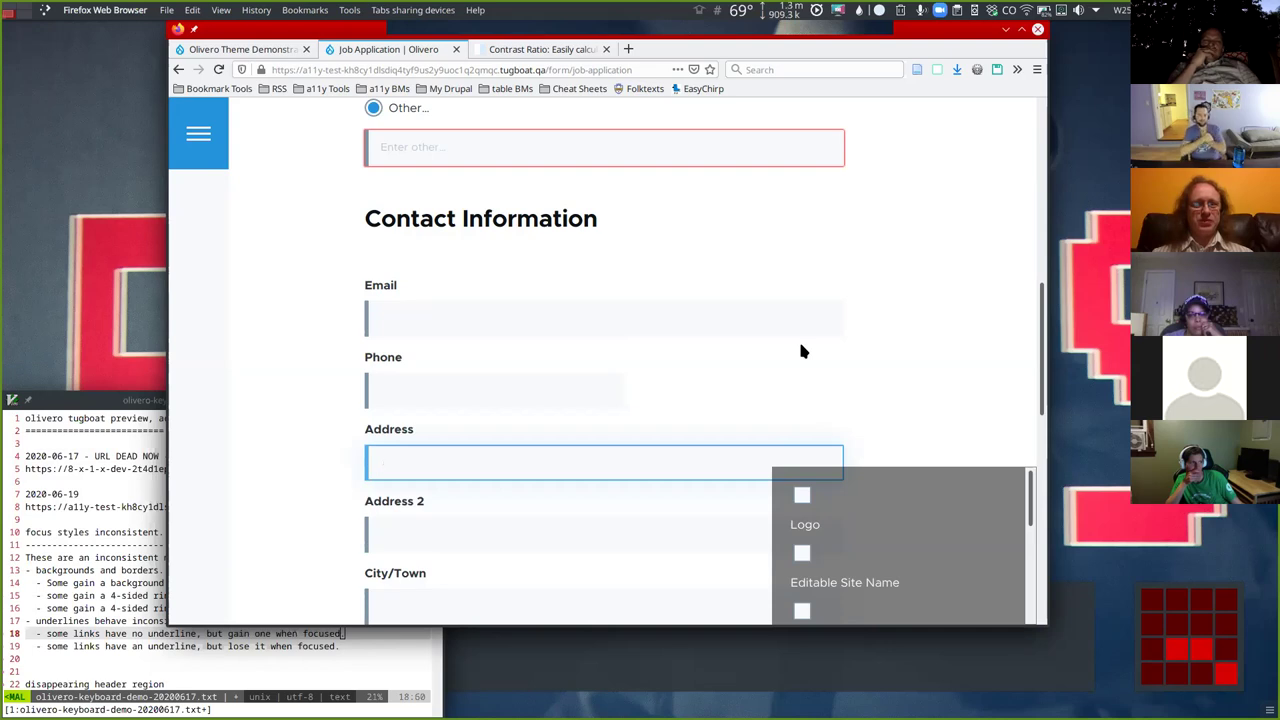
{"action": "key", "text": "shift+Tab"}
{"action": "key", "text": "shift+Tab"}
{"action": "key", "text": "shift+Tab"}
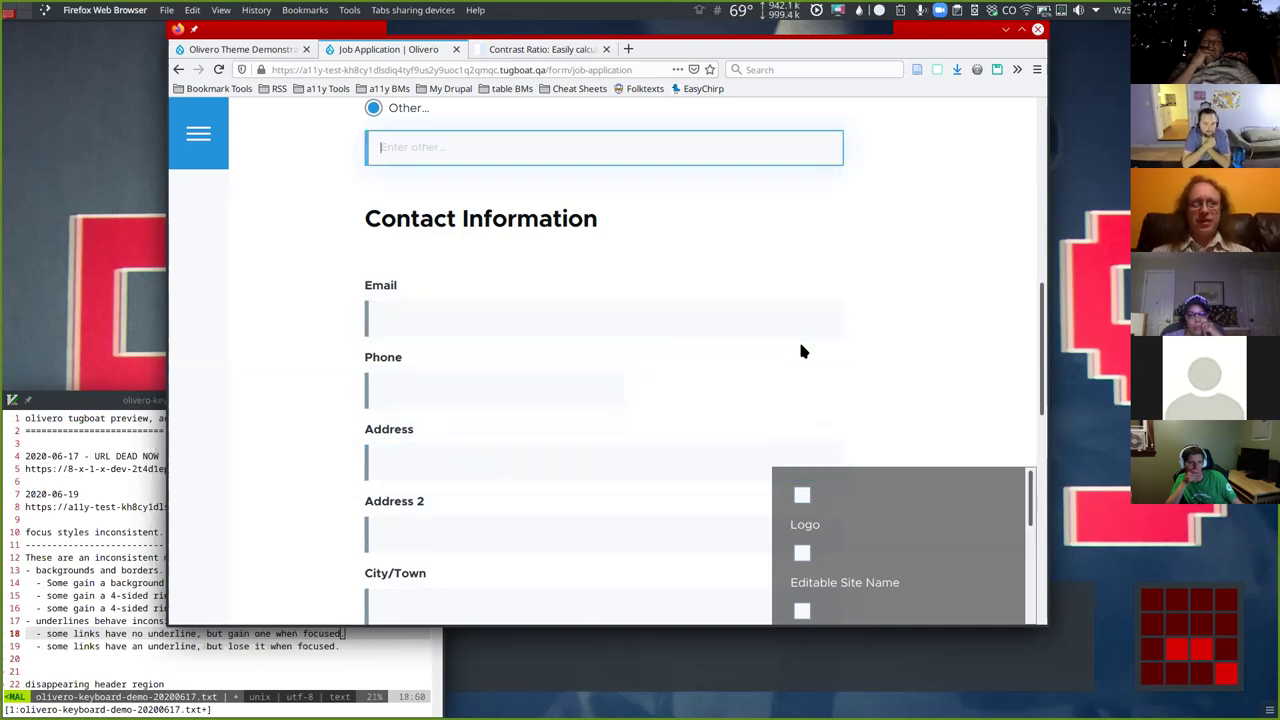
{"action": "key", "text": "Tab"}
{"action": "key", "text": "Tab"}
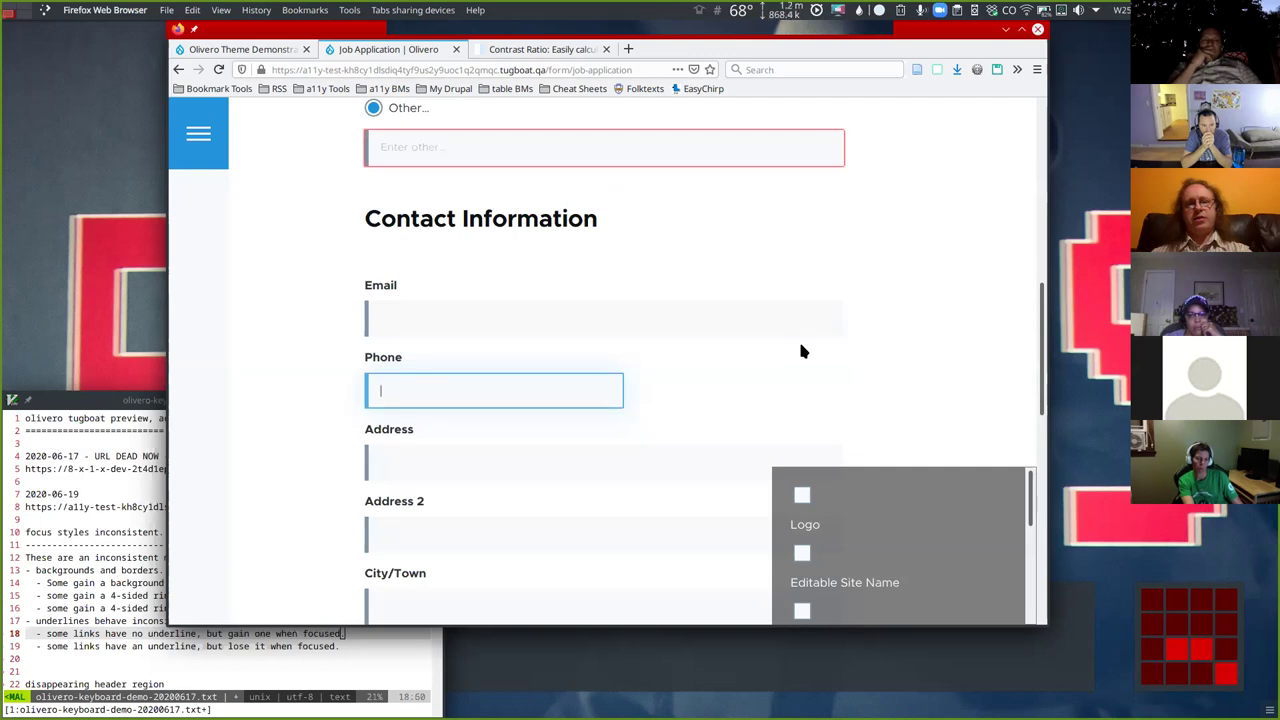
Return the keyboard focus to the Last Name field, then clear it to compare the required fields' styling.
{"action": "scroll", "coordinate": [800, 351], "scroll_direction": "up", "scroll_amount": 2}
{"action": "key", "text": "shift+Tab"}
{"action": "key", "text": "shift+Tab"}
{"action": "key", "text": "shift+Tab"}
{"action": "key", "text": "shift+Tab"}
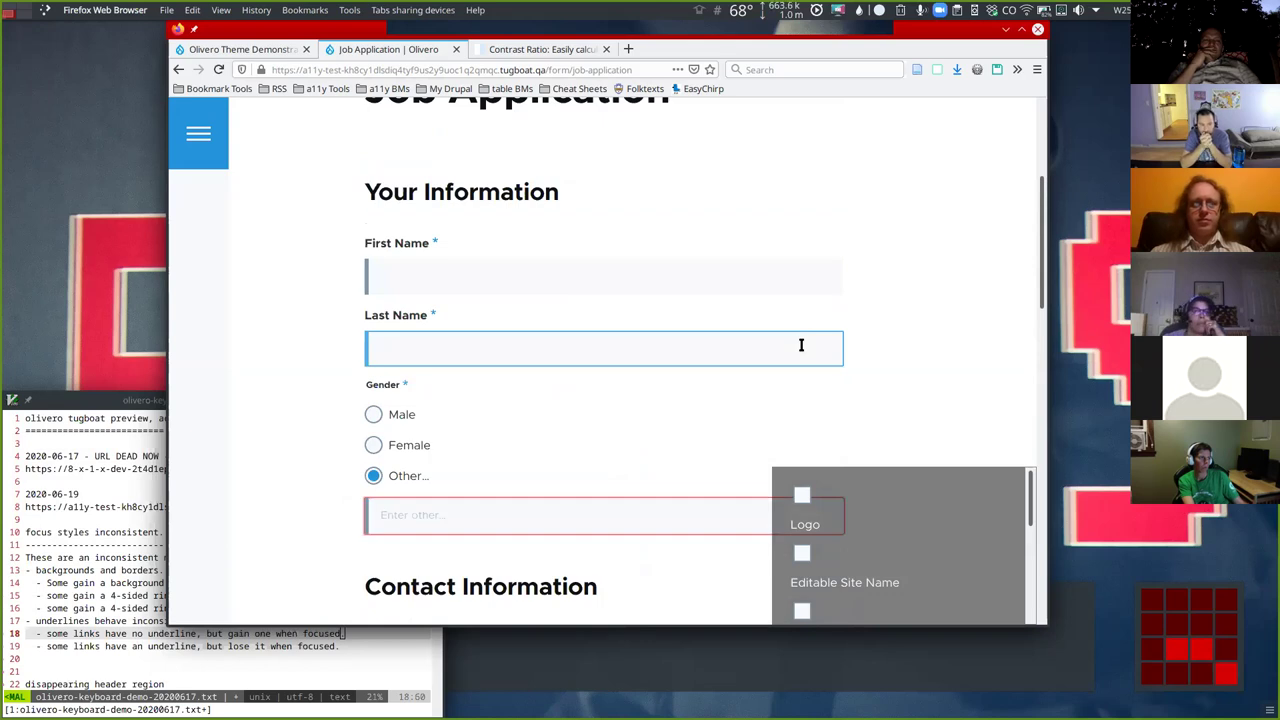
{"action": "left_click", "coordinate": [563, 380]}
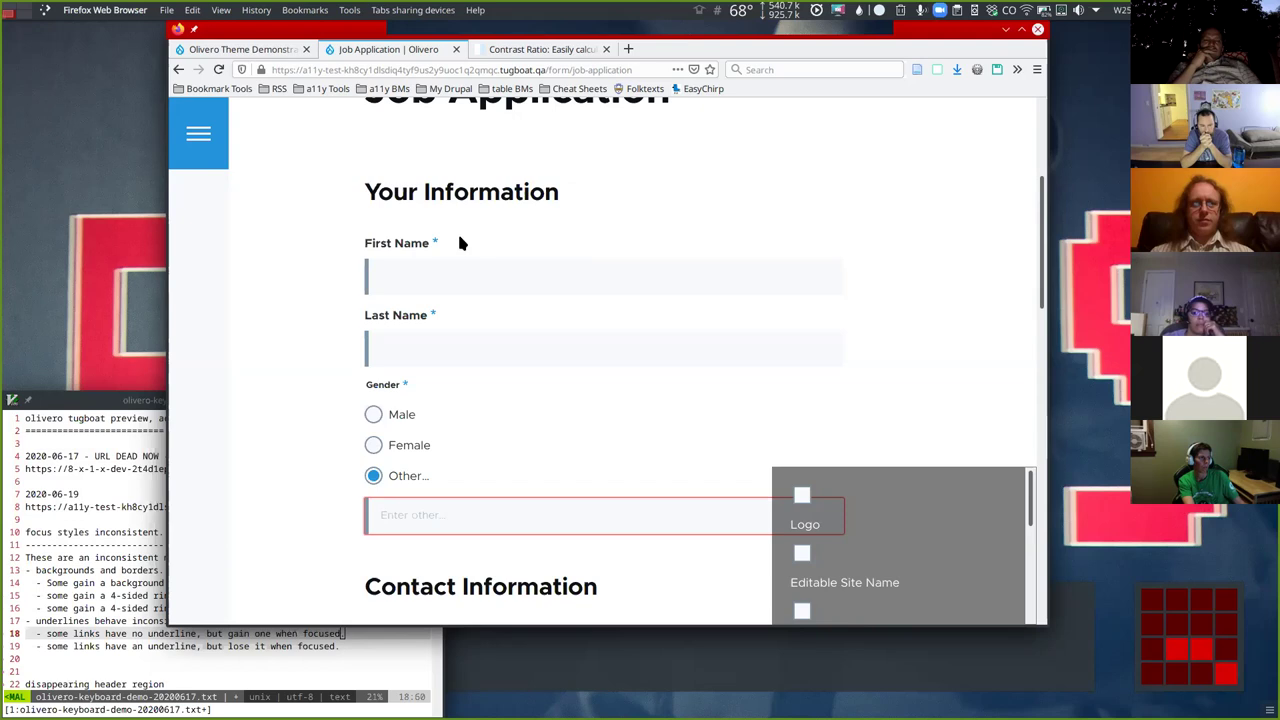
Enable the debug option that clears the required attribute on form elements and check its focus style.
{"action": "scroll", "coordinate": [459, 242], "scroll_direction": "down", "scroll_amount": 2}
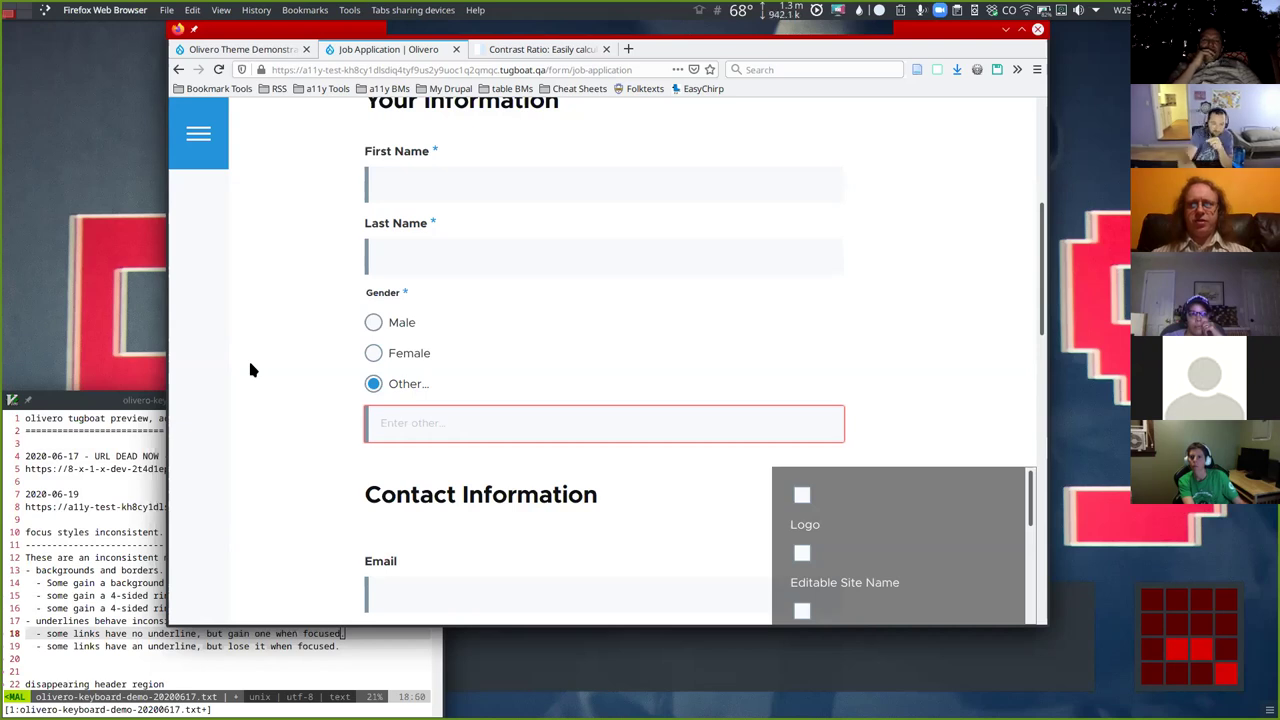
{"action": "scroll", "coordinate": [251, 370], "scroll_direction": "down", "scroll_amount": 3}
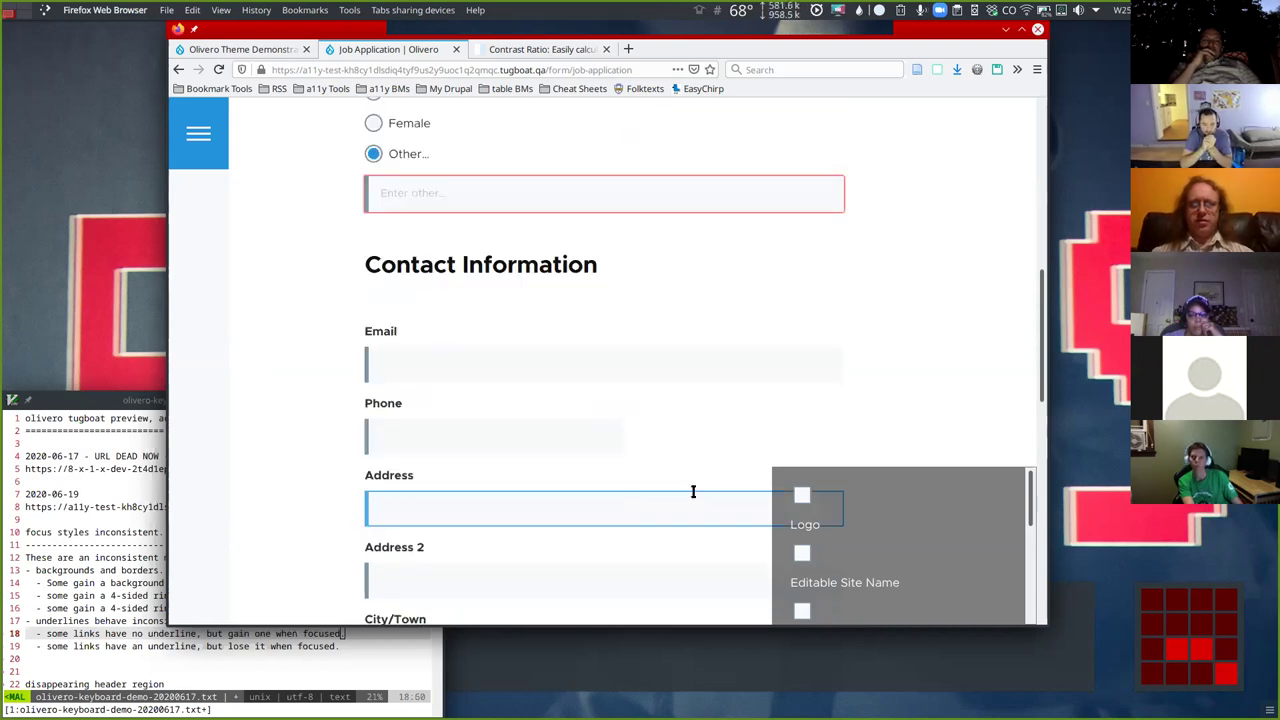
{"action": "scroll", "coordinate": [973, 579], "scroll_direction": "down", "scroll_amount": 2}
{"action": "scroll", "coordinate": [977, 582], "scroll_direction": "down", "scroll_amount": 3}
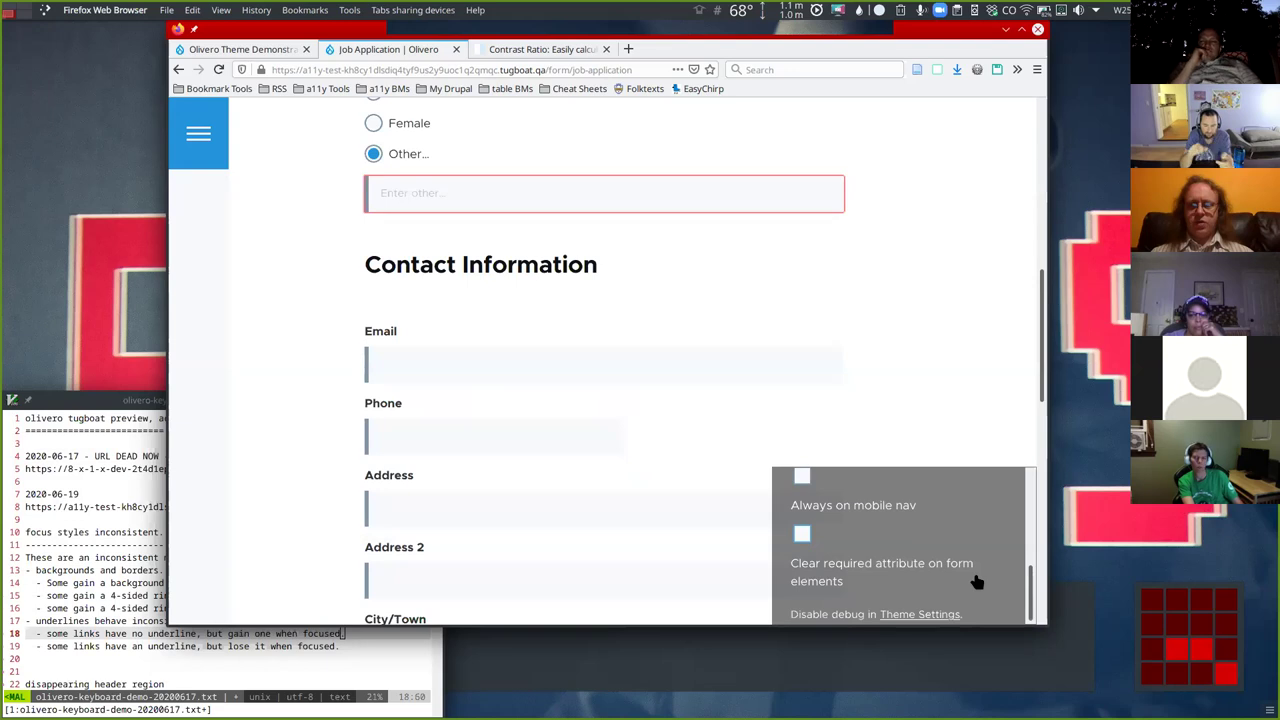
{"action": "scroll", "coordinate": [977, 582], "scroll_direction": "up", "scroll_amount": 2}
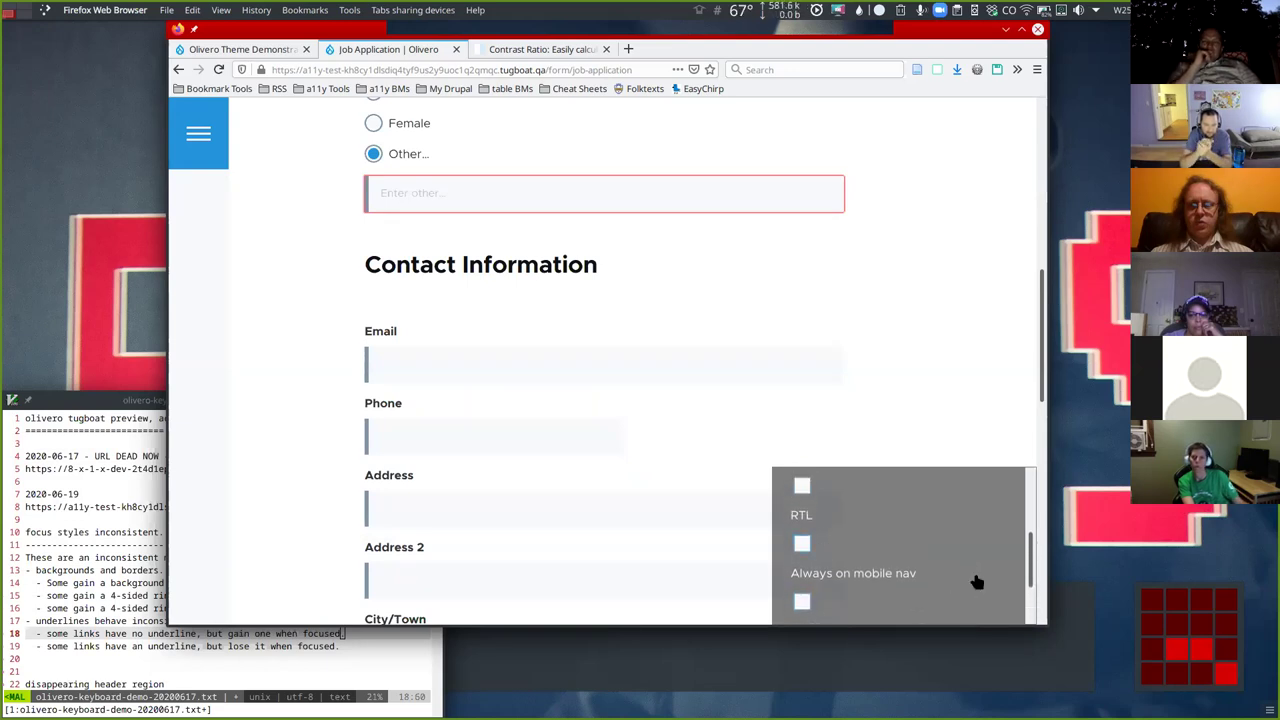
{"action": "scroll", "coordinate": [977, 582], "scroll_direction": "down", "scroll_amount": 2}
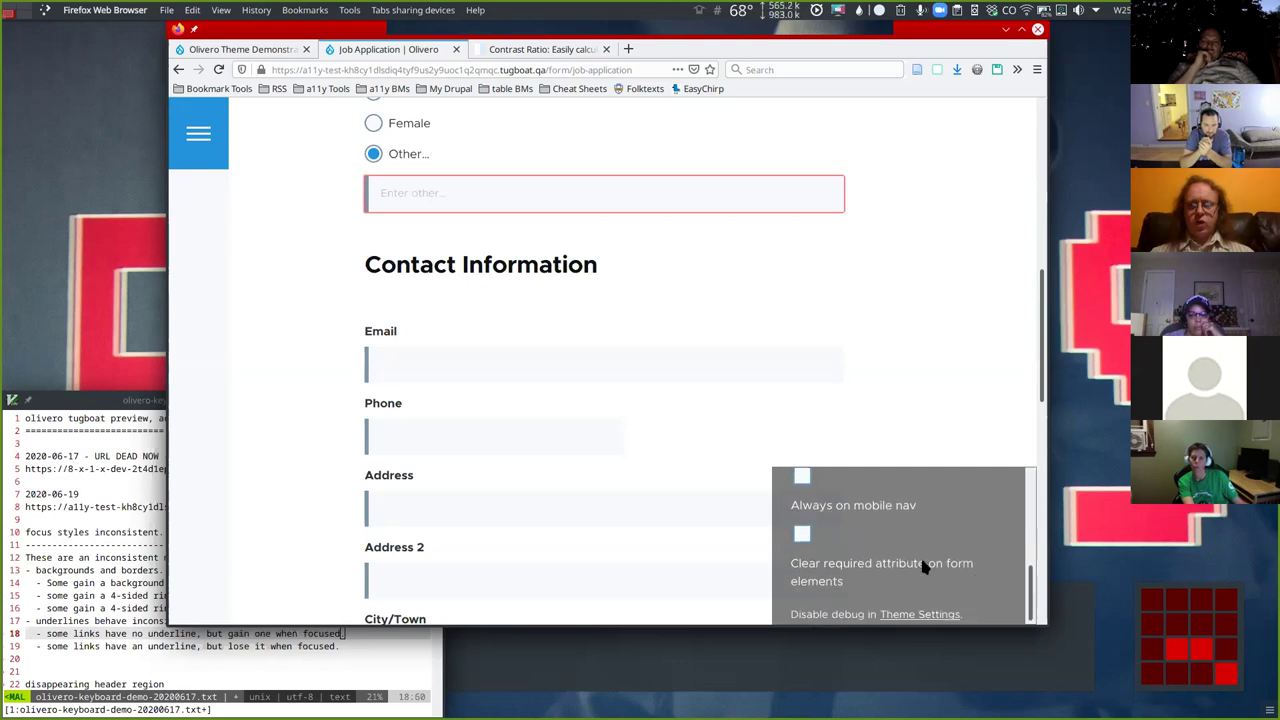
{"action": "left_click", "coordinate": [805, 533]}
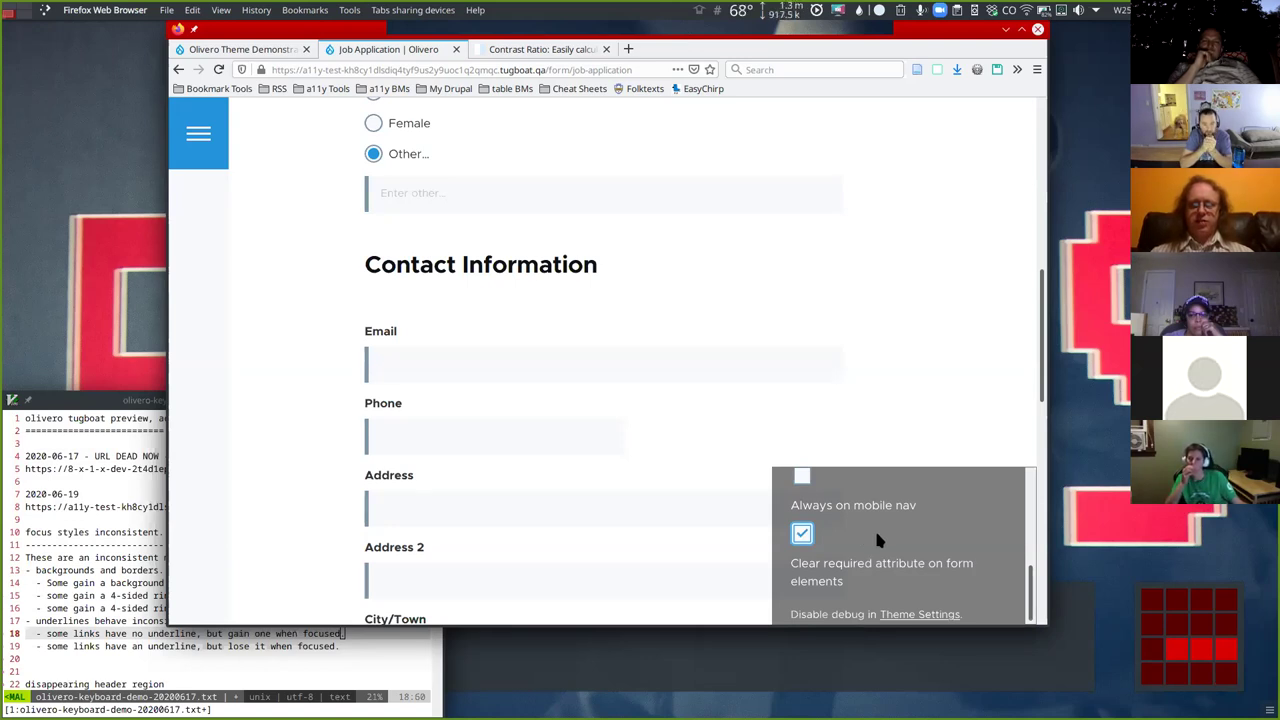
{"action": "key", "text": "shift+Tab"}
{"action": "key", "text": "Tab"}
{"action": "key", "text": "shift+Tab"}
{"action": "key", "text": "Tab"}
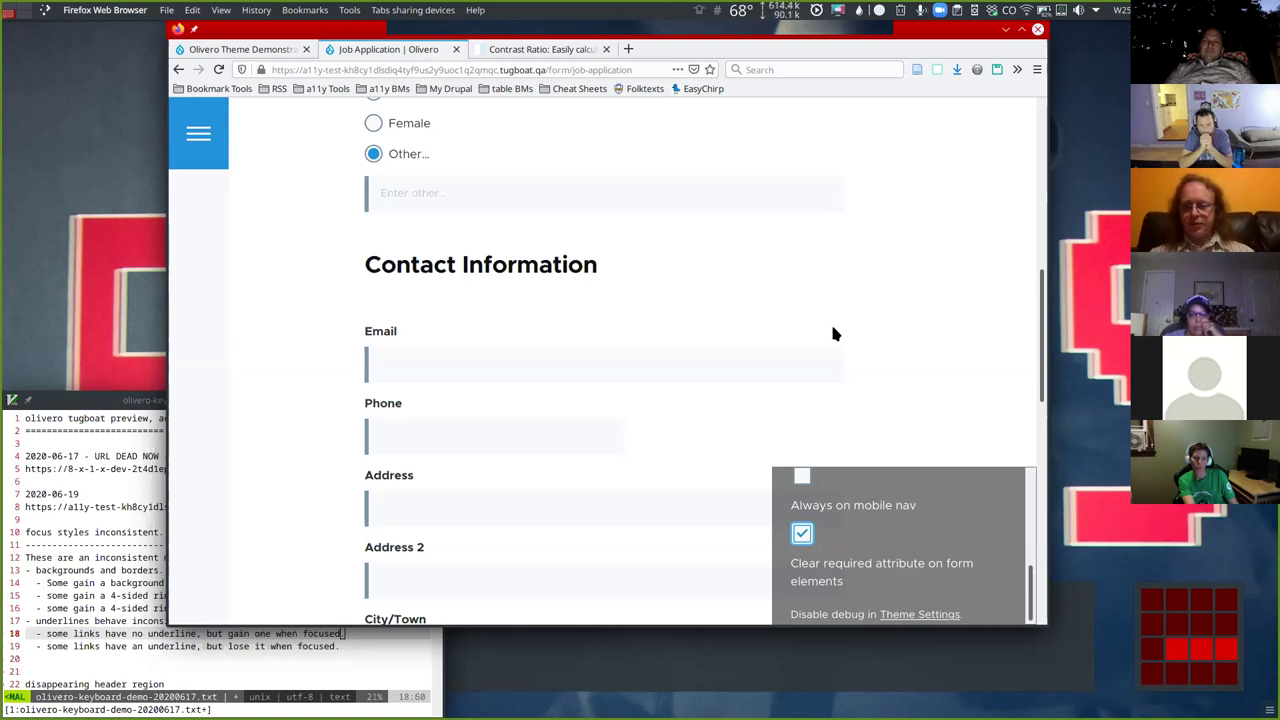
Submit the Job Application form with its required text fields left empty.
{"action": "left_click", "coordinate": [445, 348]}
{"action": "left_click", "coordinate": [280, 451]}
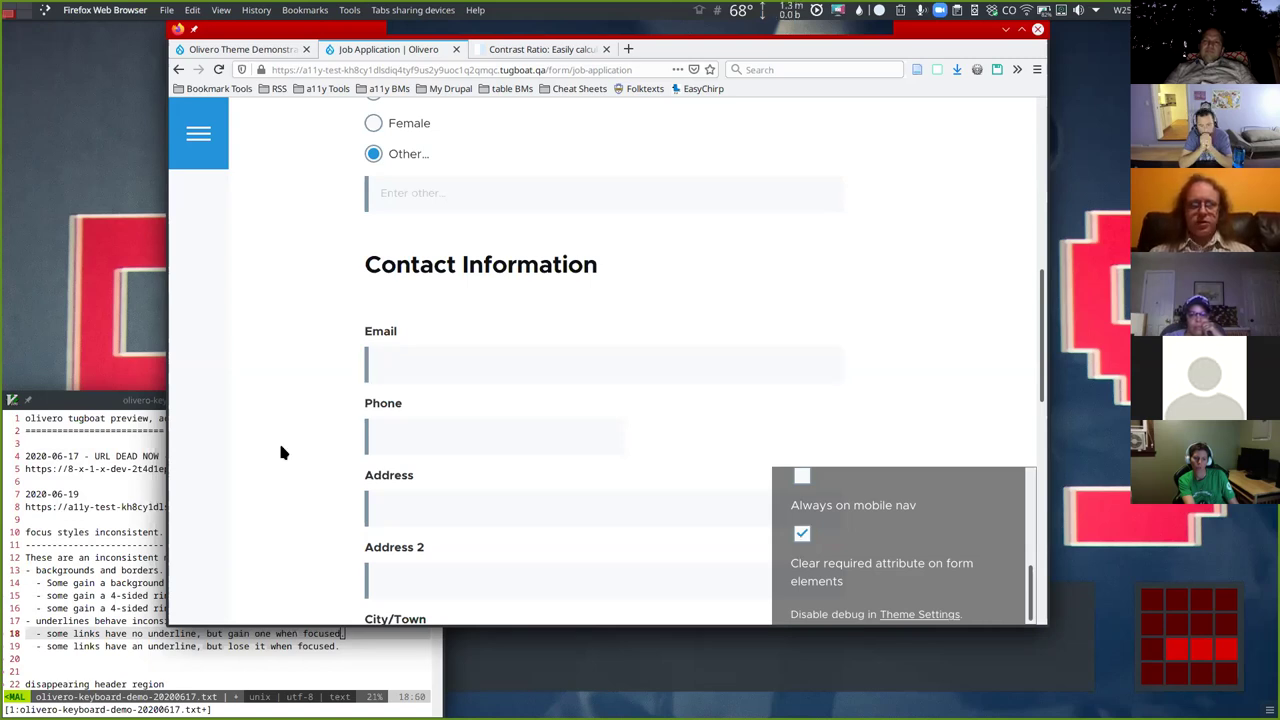
{"action": "scroll", "coordinate": [608, 310], "scroll_direction": "down", "scroll_amount": 10}
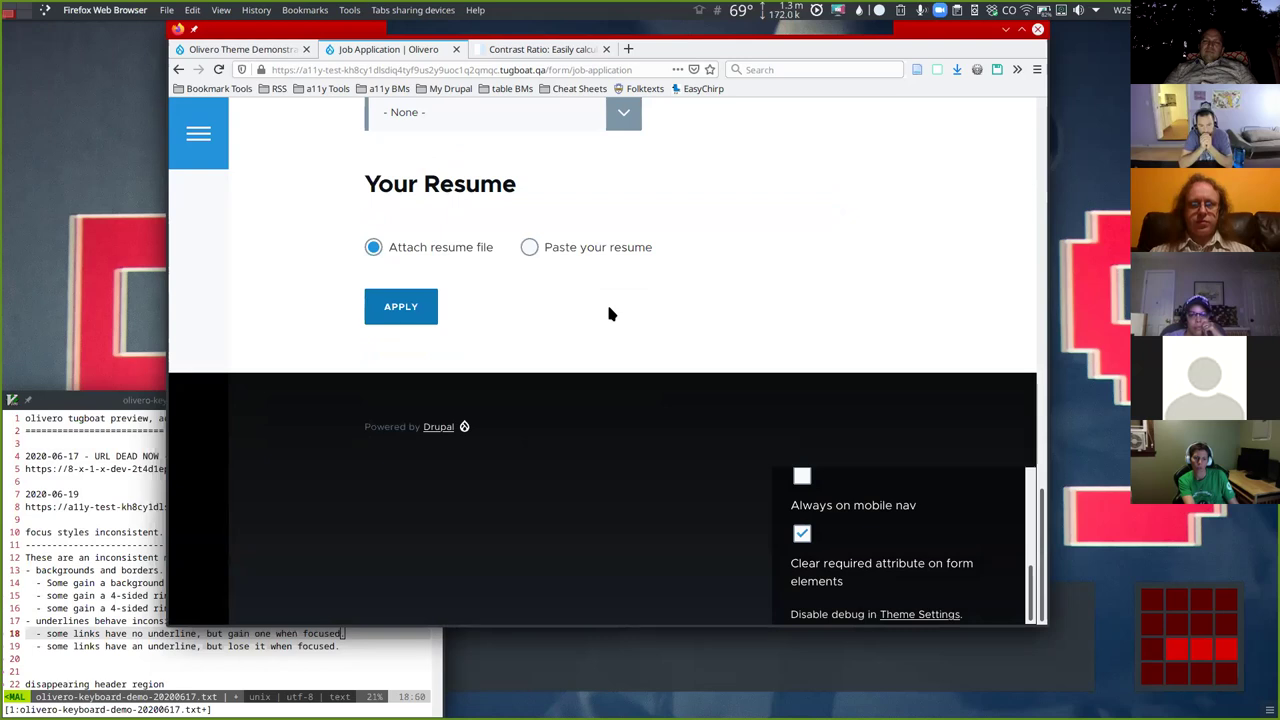
{"action": "left_click", "coordinate": [414, 309]}
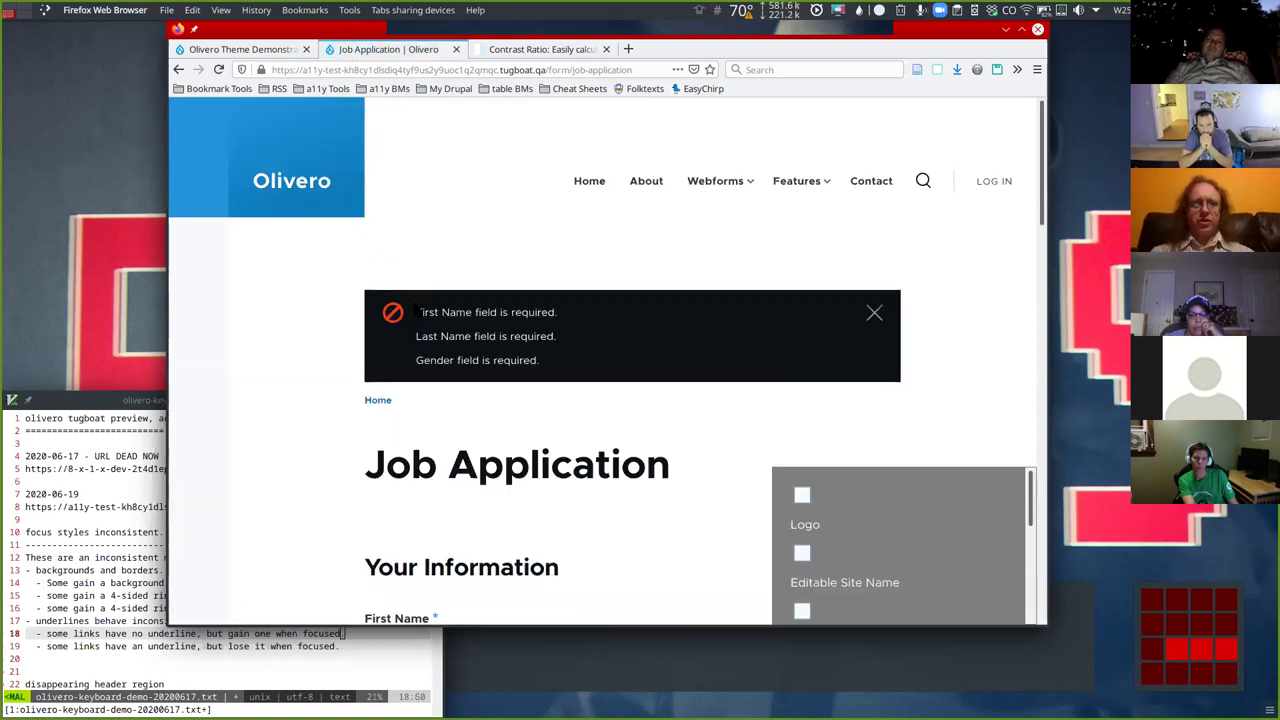
Move the keyboard focus from the start of the page through the header links to the First Name field.
{"action": "key", "text": "Tab"}
{"action": "key", "text": "Tab"}
{"action": "key", "text": "Tab"}
{"action": "key", "text": "Tab"}
{"action": "key", "text": "Tab"}
{"action": "key", "text": "Tab"}
{"action": "key", "text": "Tab"}
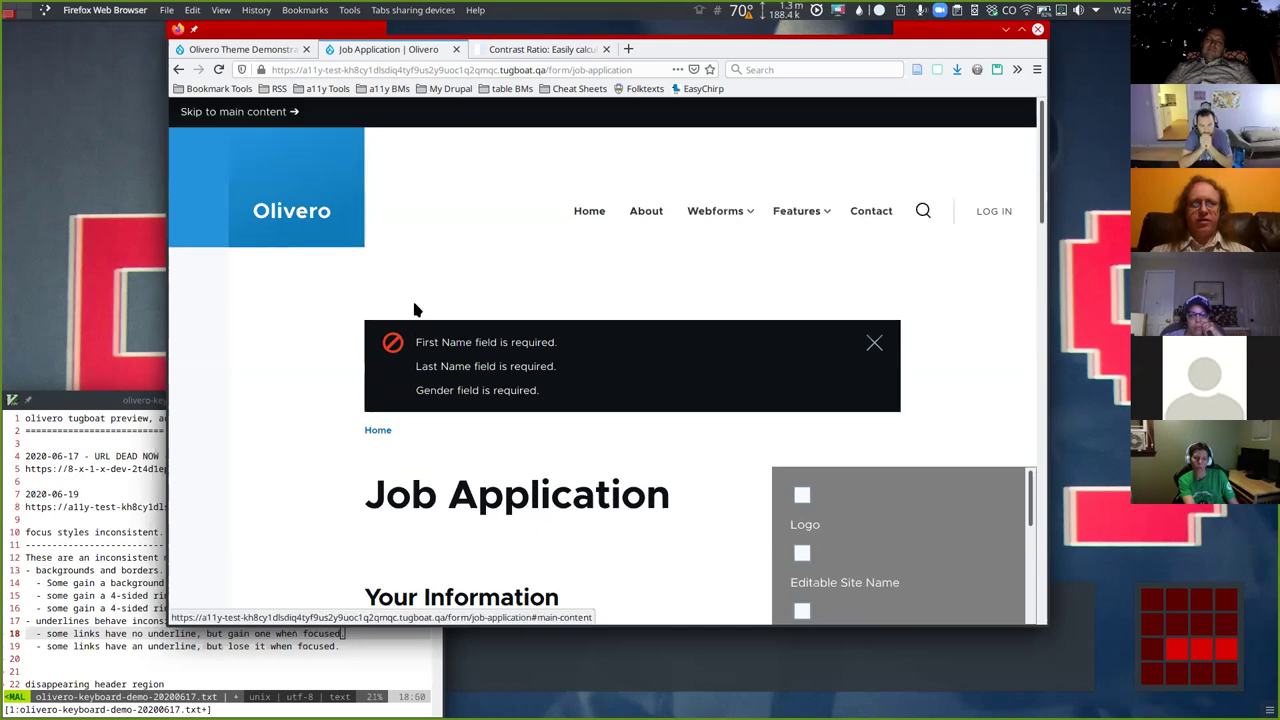
{"action": "key", "text": "Tab"}
{"action": "key", "text": "Tab"}
{"action": "key", "text": "Tab"}
{"action": "key", "text": "Tab"}
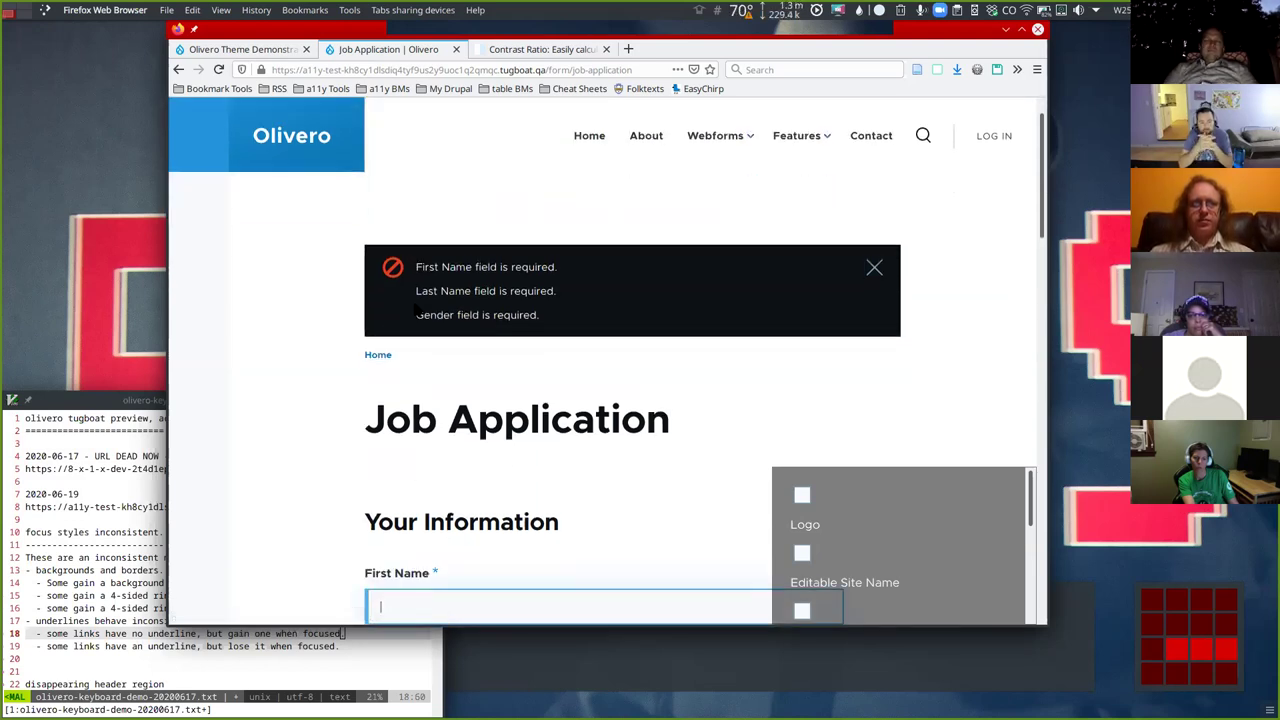
Continue the keyboard focus through the form to the Address field, examining the error and focus styles.
{"action": "key", "text": "Tab"}
{"action": "key", "text": "Tab"}
{"action": "key", "text": "Tab"}
{"action": "key", "text": "Tab"}
{"action": "key", "text": "Tab"}
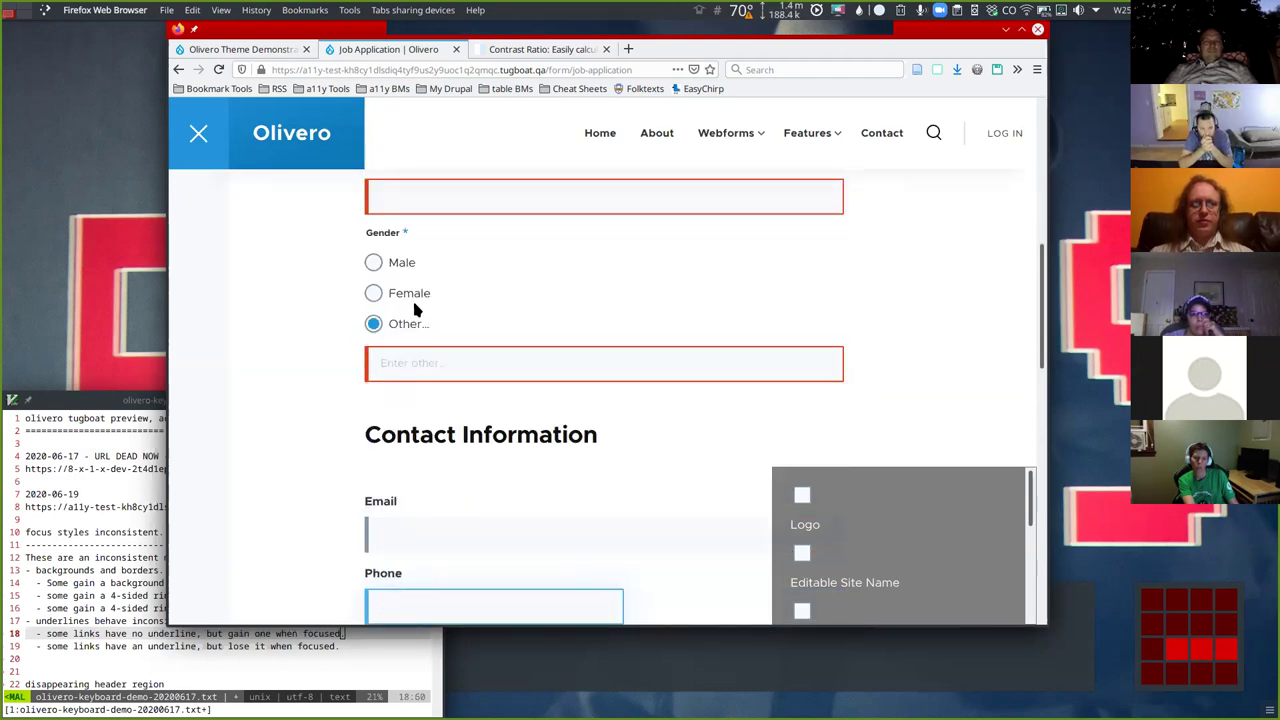
{"action": "key", "text": "Tab"}
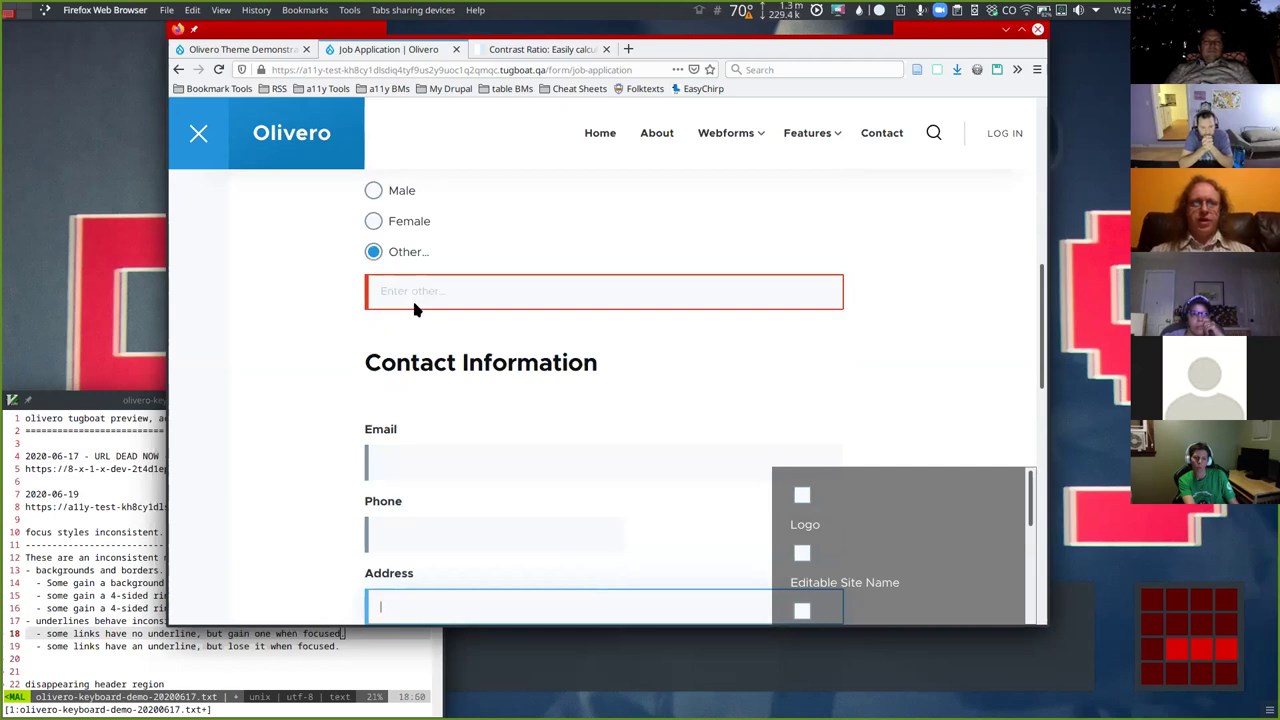
Compare the error styling of the Enter other field with its hover style and the Contact Information fields.
{"action": "scroll", "coordinate": [415, 308], "scroll_direction": "down", "scroll_amount": 1}
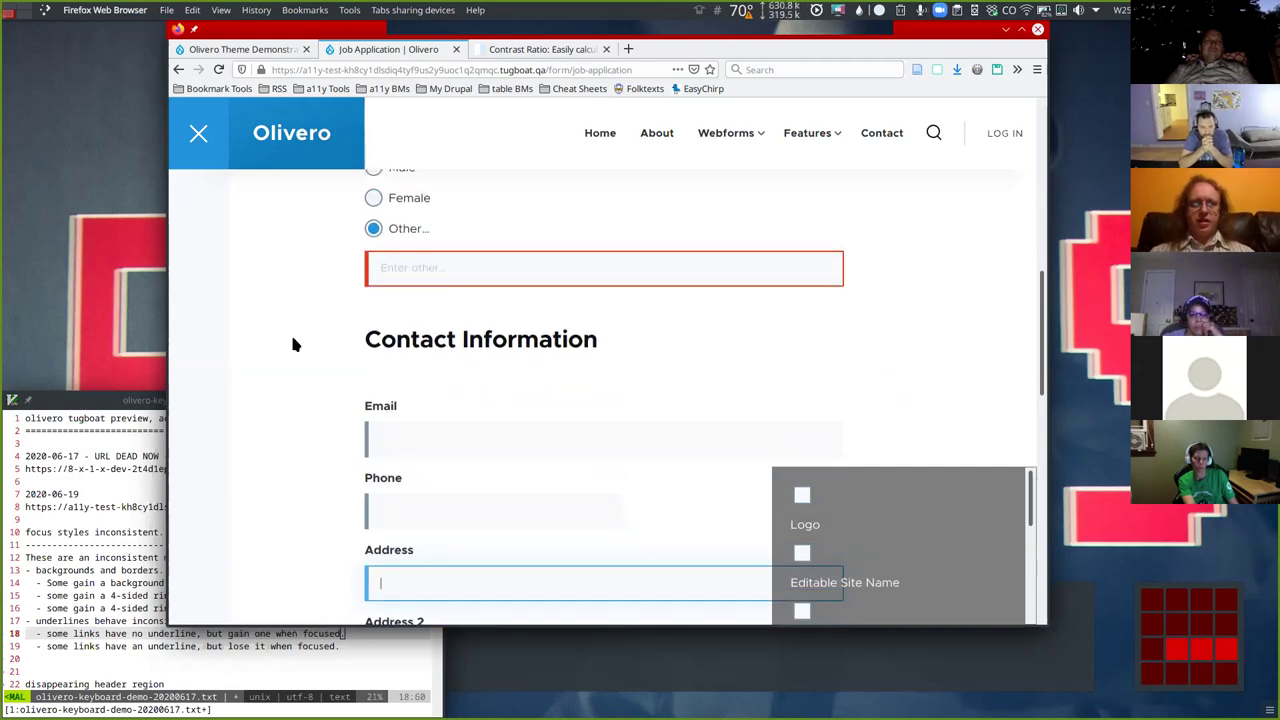
{"action": "scroll", "coordinate": [293, 344], "scroll_direction": "up", "scroll_amount": 5}
{"action": "scroll", "coordinate": [293, 344], "scroll_direction": "down", "scroll_amount": 5}
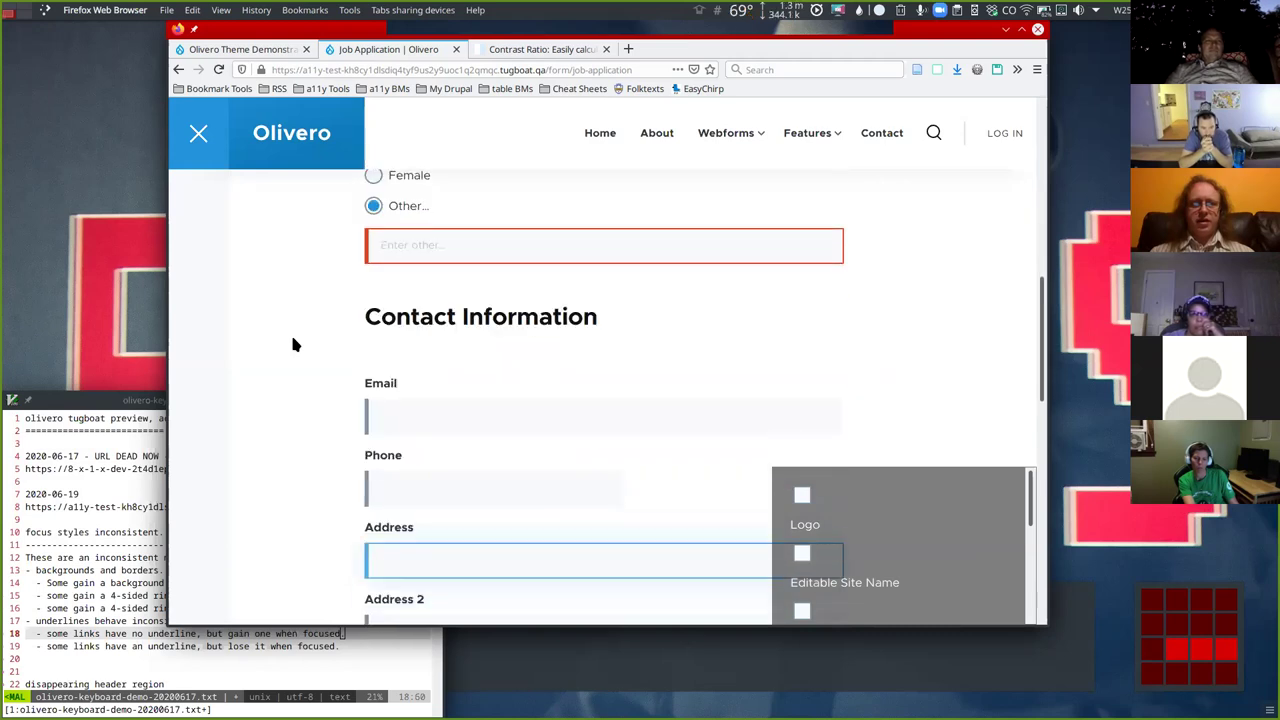
{"action": "scroll", "coordinate": [293, 344], "scroll_direction": "down", "scroll_amount": 2}
{"action": "scroll", "coordinate": [293, 344], "scroll_direction": "up", "scroll_amount": 1}
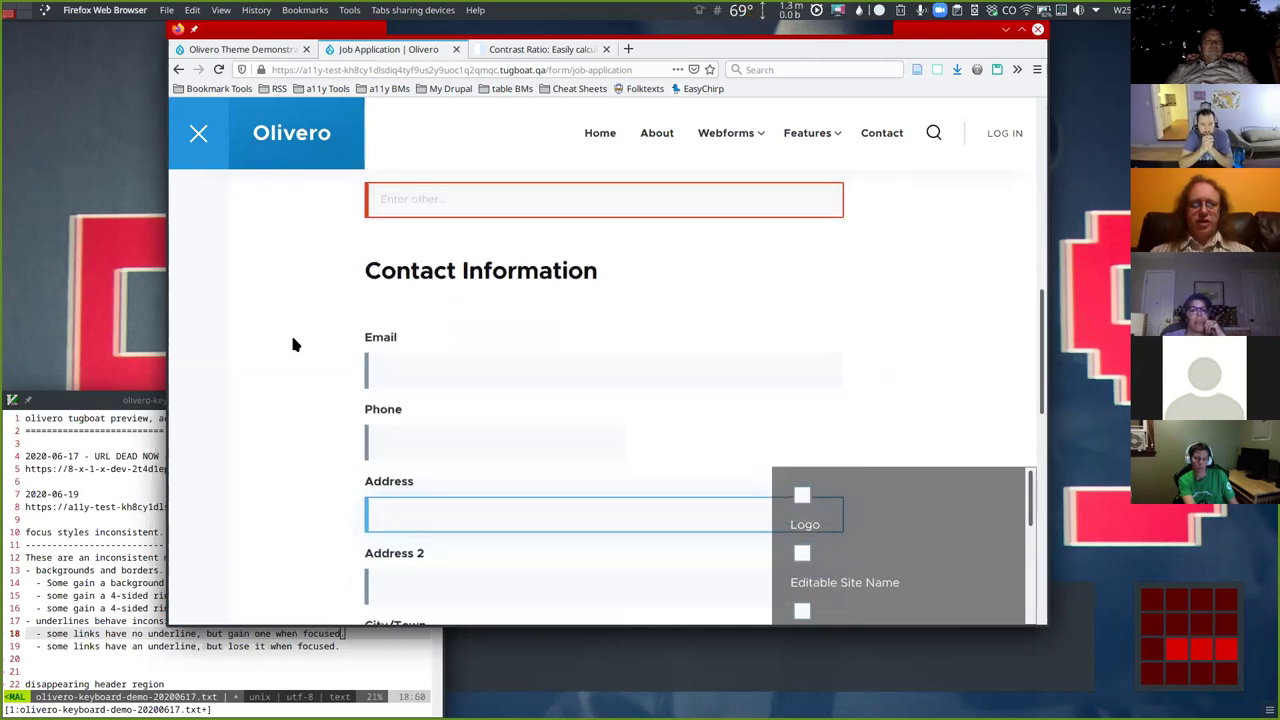
{"action": "scroll", "coordinate": [293, 344], "scroll_direction": "up", "scroll_amount": 1}
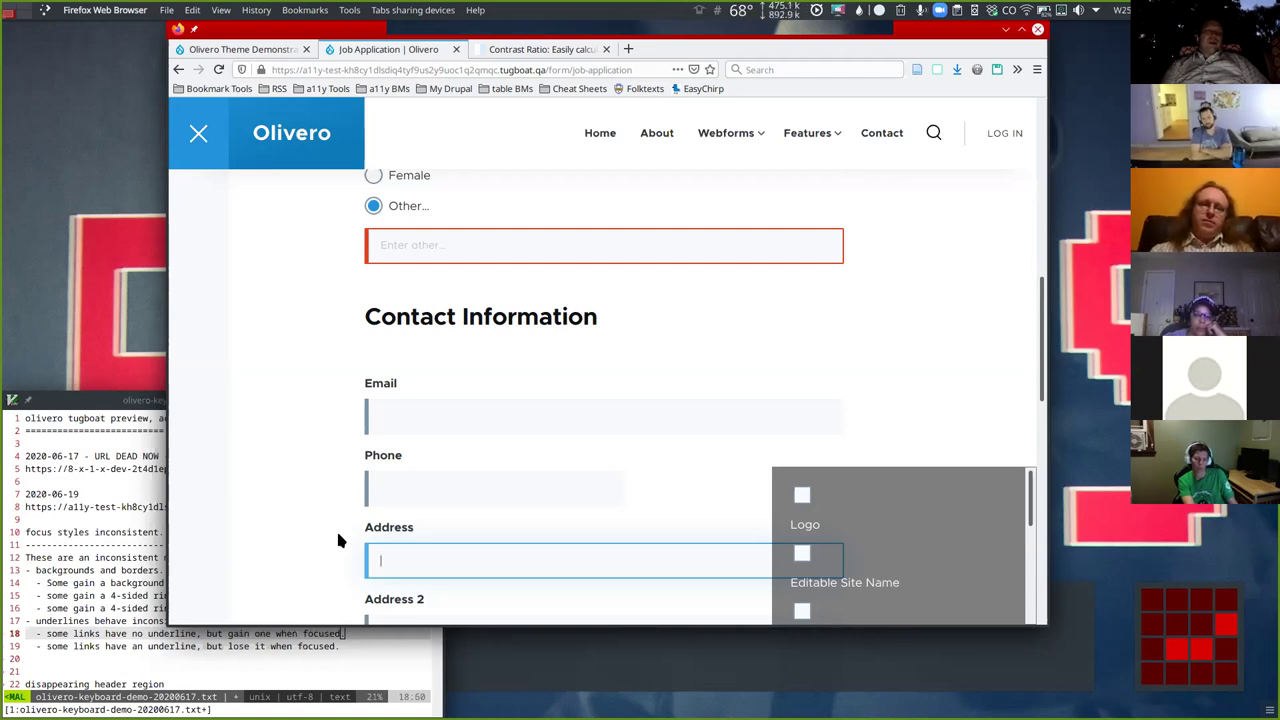
{"action": "left_click", "coordinate": [392, 261]}
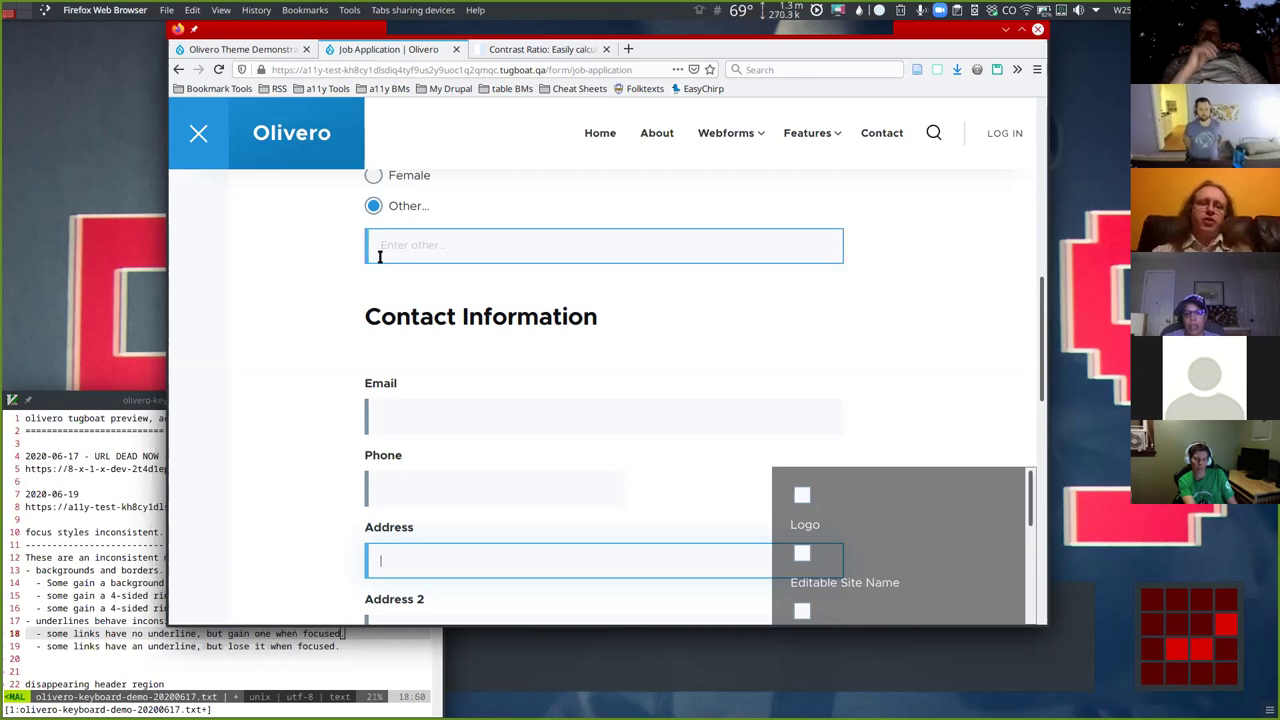
{"action": "left_click", "coordinate": [306, 278]}
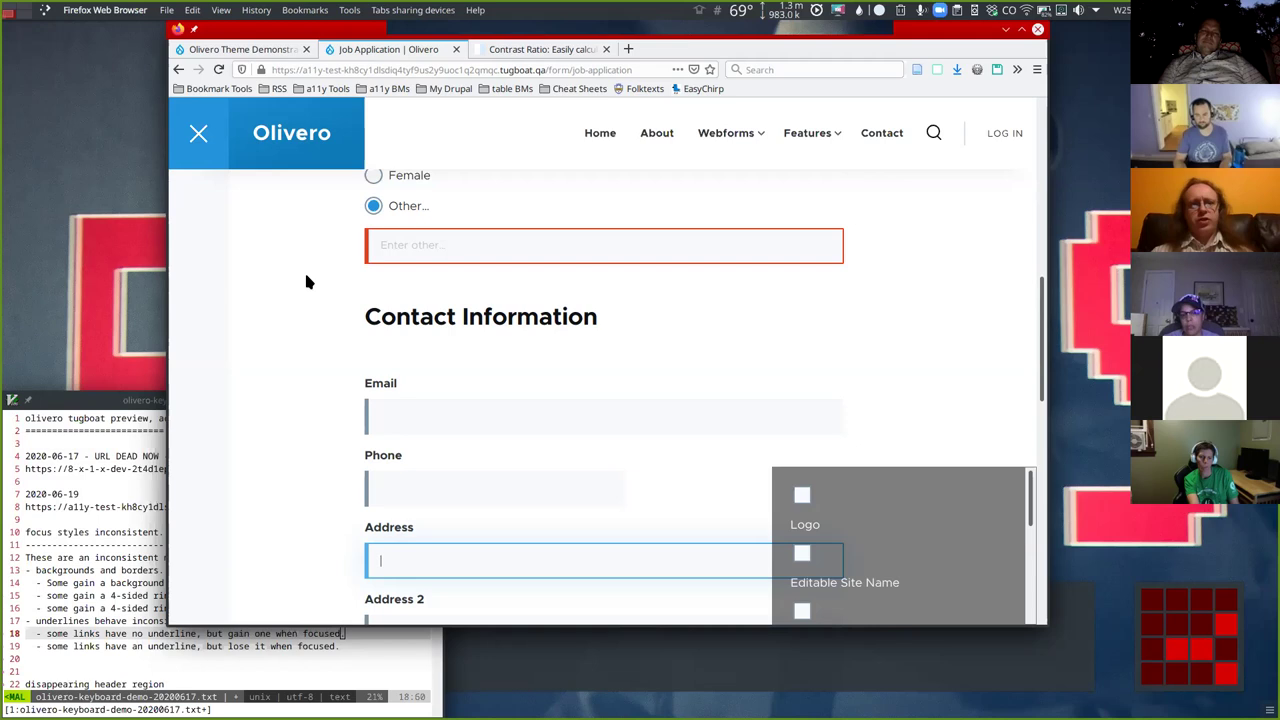
{"action": "left_click", "coordinate": [380, 414]}
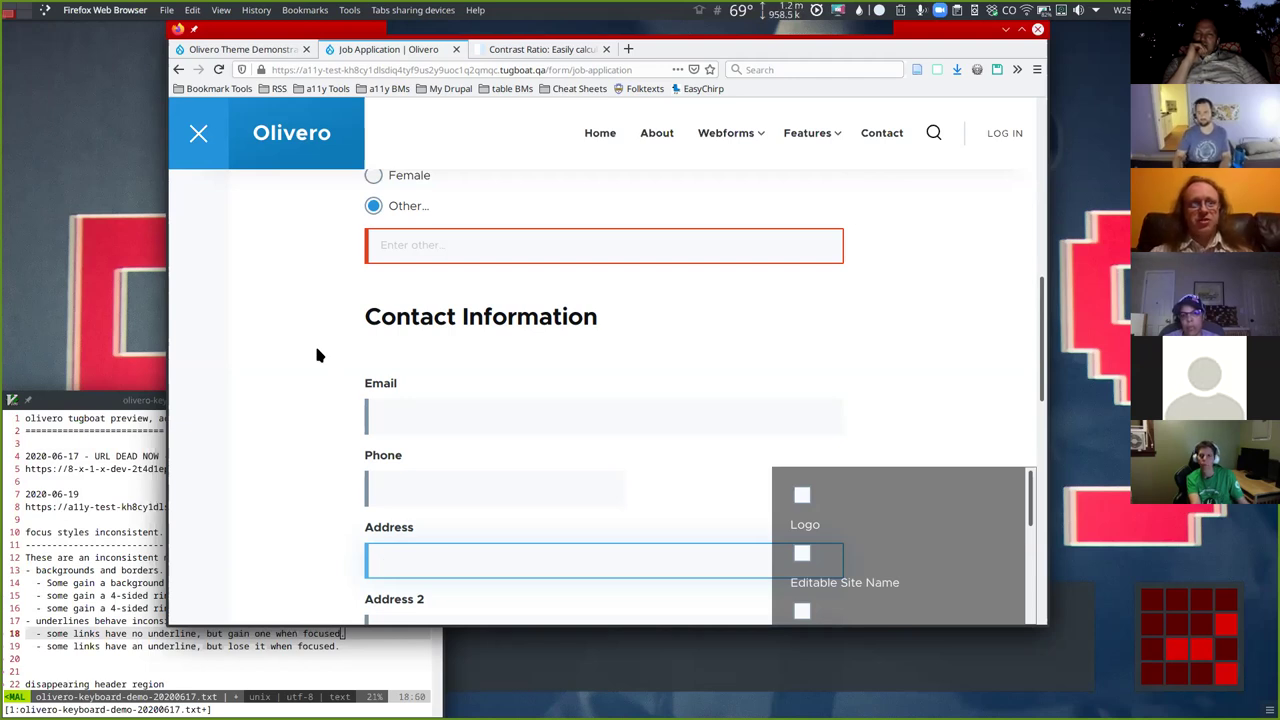
Examine the focus styles of the State/Province and Country selectors, then clear the focus.
{"action": "scroll", "coordinate": [315, 355], "scroll_direction": "up", "scroll_amount": 3}
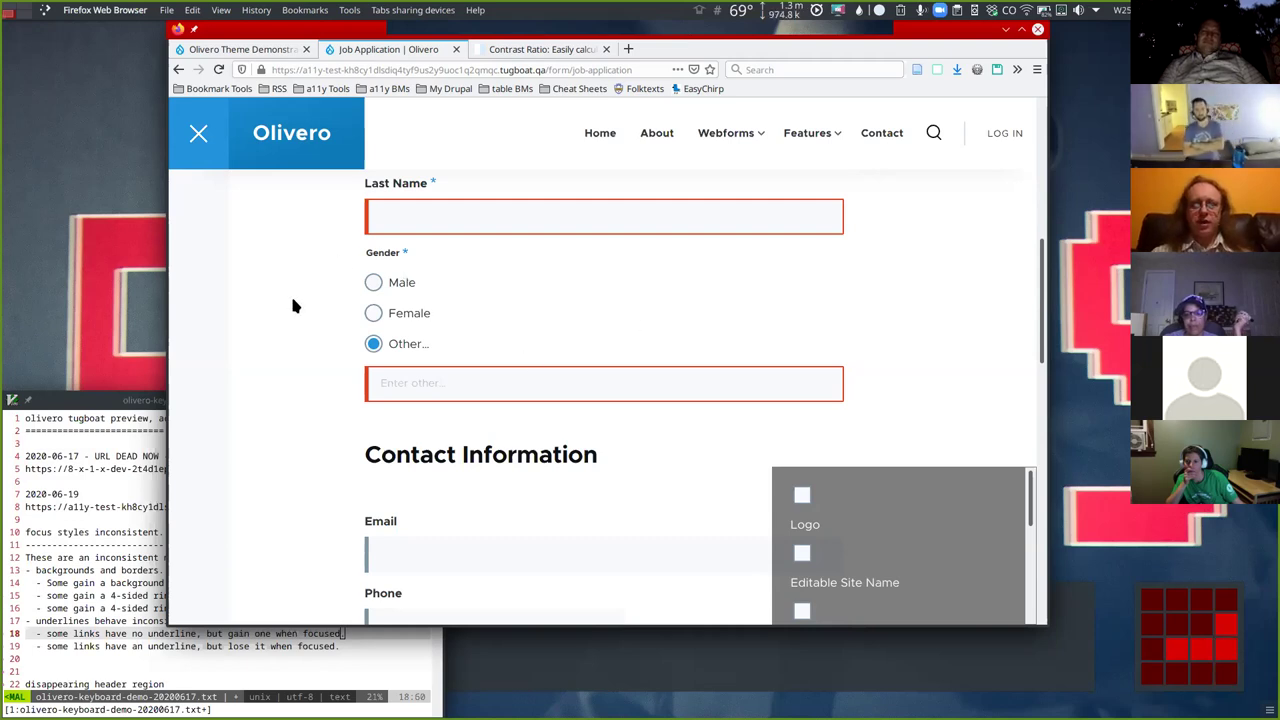
{"action": "scroll", "coordinate": [293, 306], "scroll_direction": "down", "scroll_amount": 5}
{"action": "left_click", "coordinate": [524, 330]}
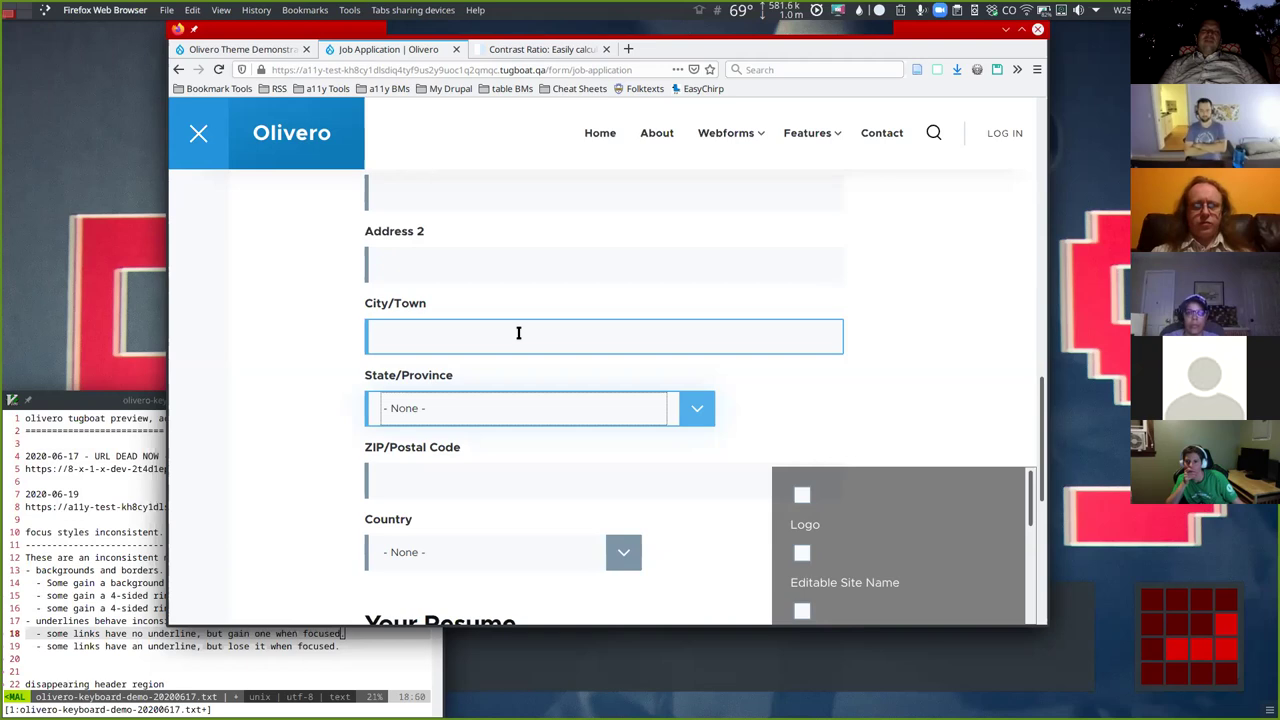
{"action": "key", "text": "Tab"}
{"action": "key", "text": "Tab"}
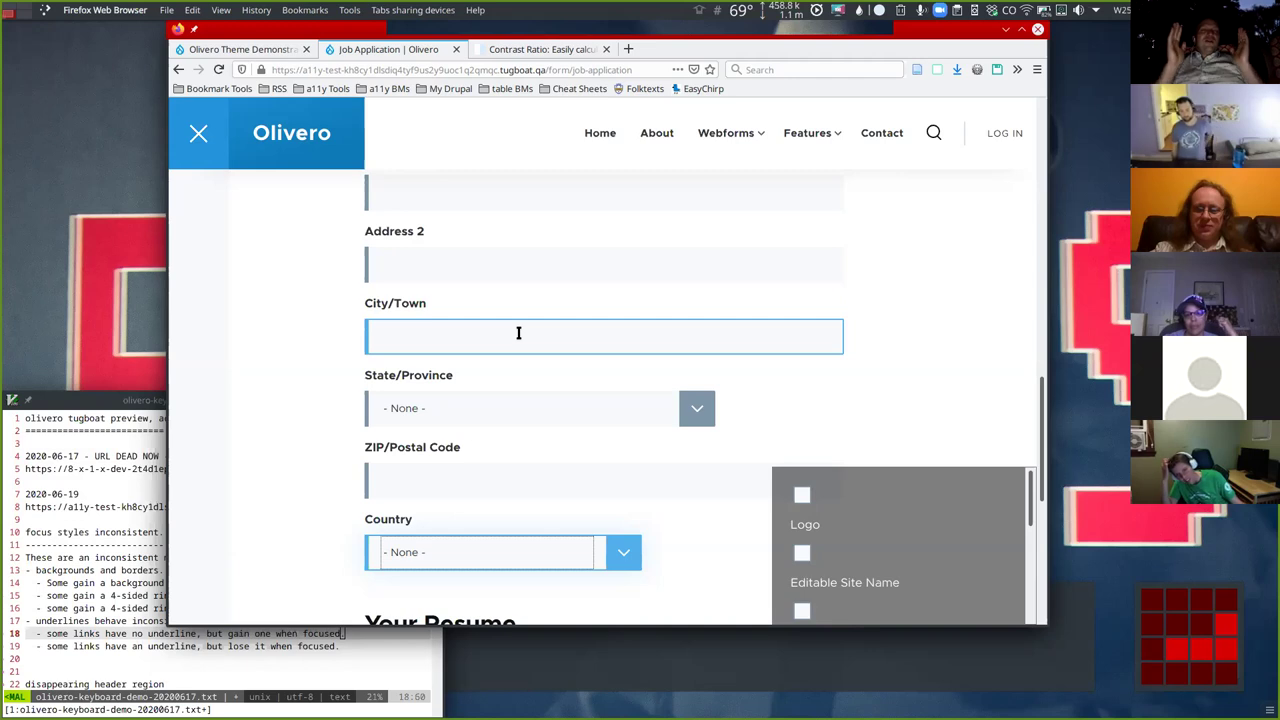
{"action": "left_click", "coordinate": [321, 336]}
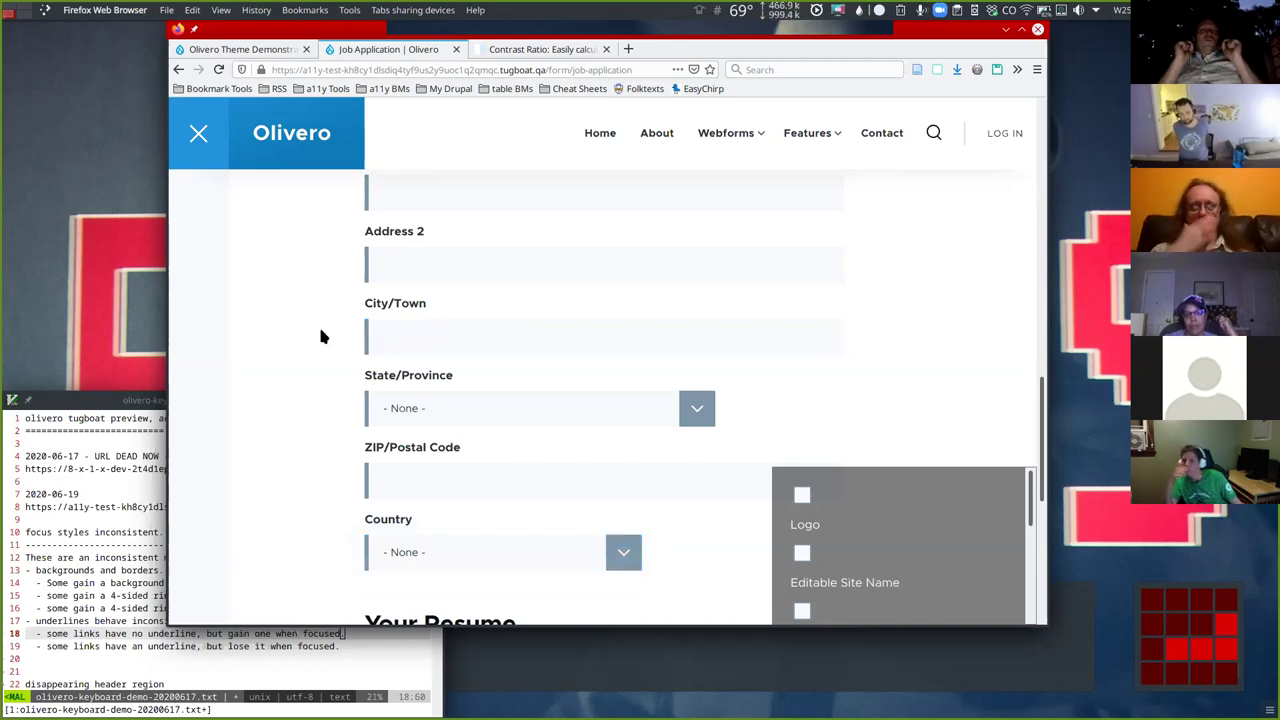
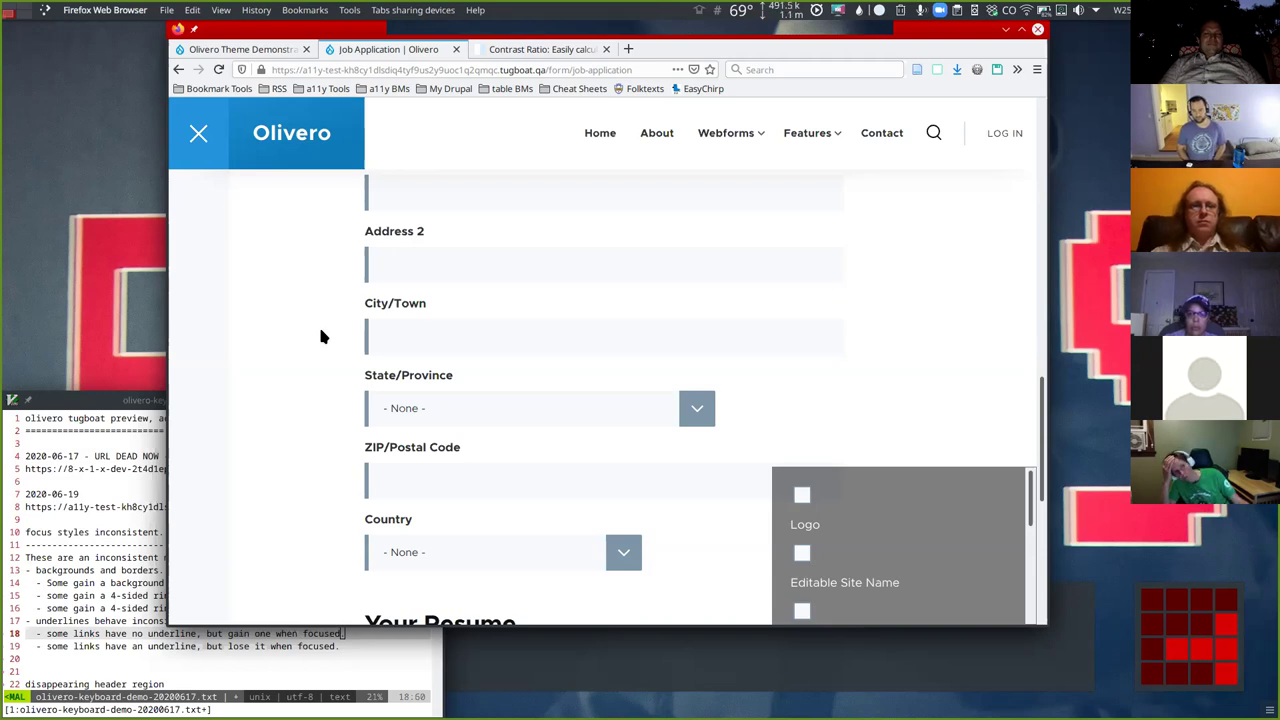
Move the keyboard focus back and forth between the Enter other field and its neighbours, ending on Email, to compare focus and error styles.
{"action": "scroll", "coordinate": [320, 336], "scroll_direction": "up", "scroll_amount": 5}
{"action": "left_click", "coordinate": [402, 280]}
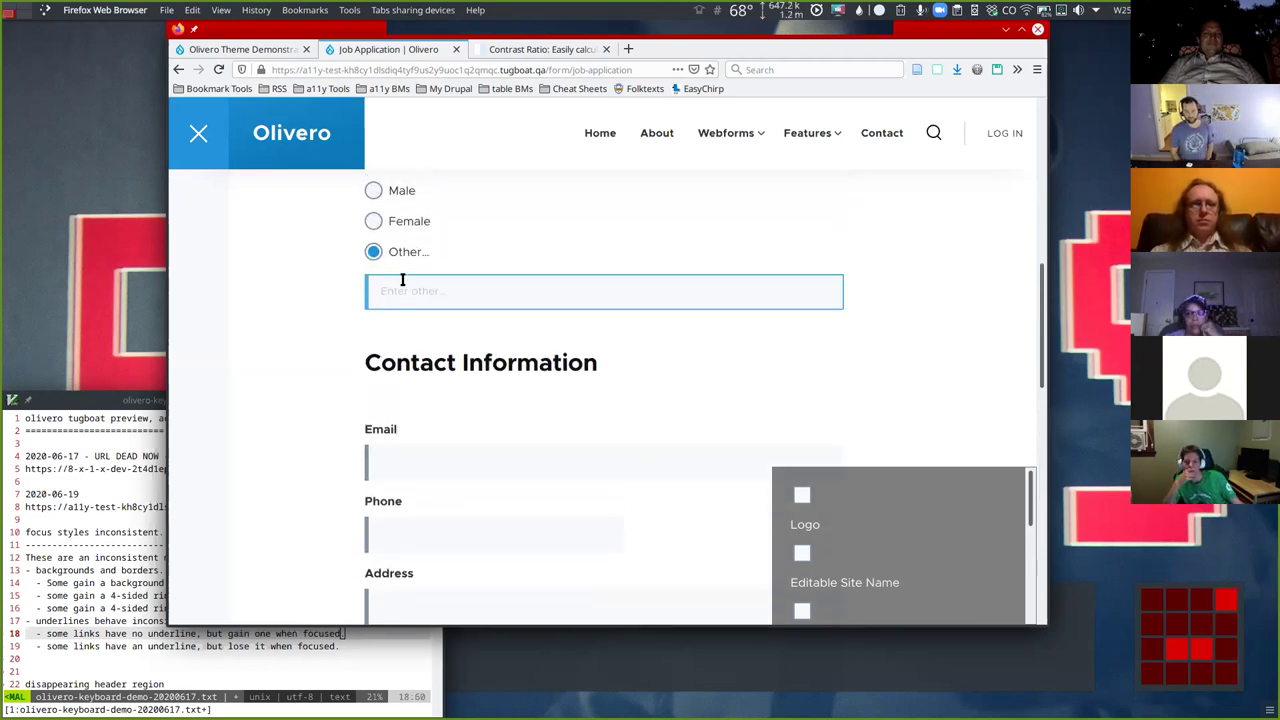
{"action": "key", "text": "Tab"}
{"action": "key", "text": "shift+Tab"}
{"action": "key", "text": "shift+Tab"}
{"action": "key", "text": "Tab"}
{"action": "key", "text": "Tab"}
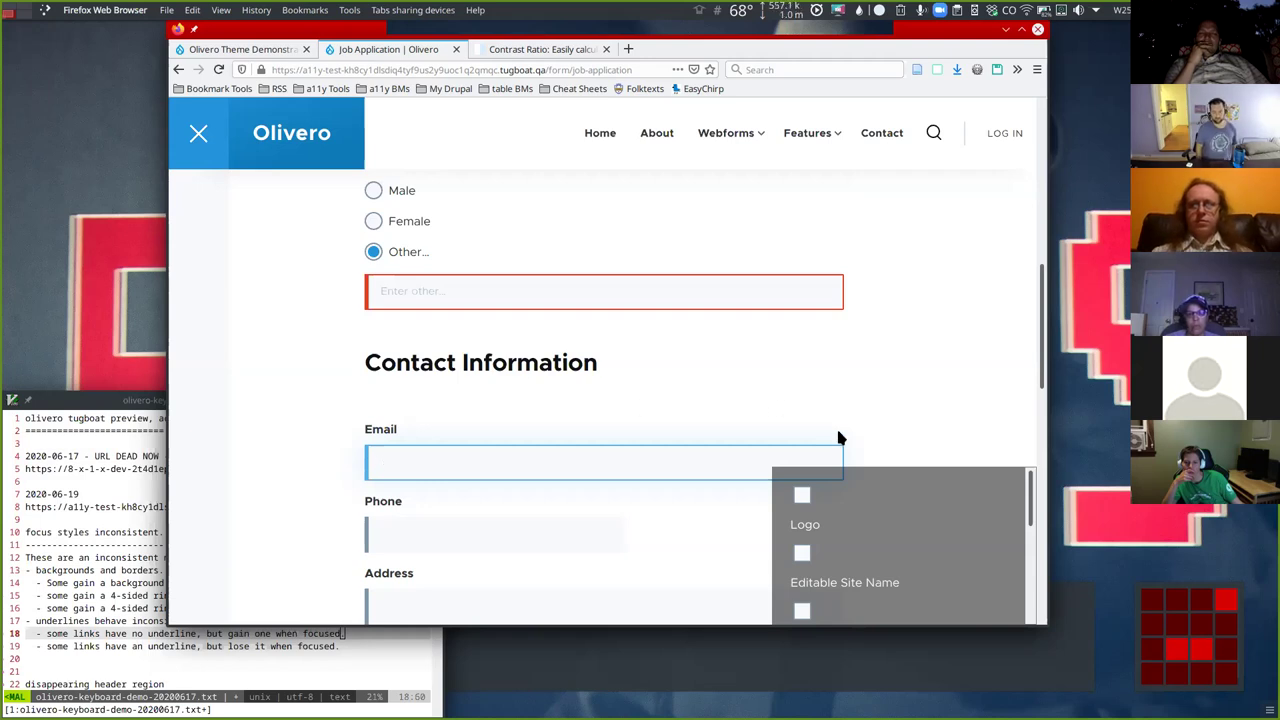
Move the keyboard focus through the remaining Contact Information fields to the Country selector, examining each focus style.
{"action": "key", "text": "Tab"}
{"action": "key", "text": "Tab"}
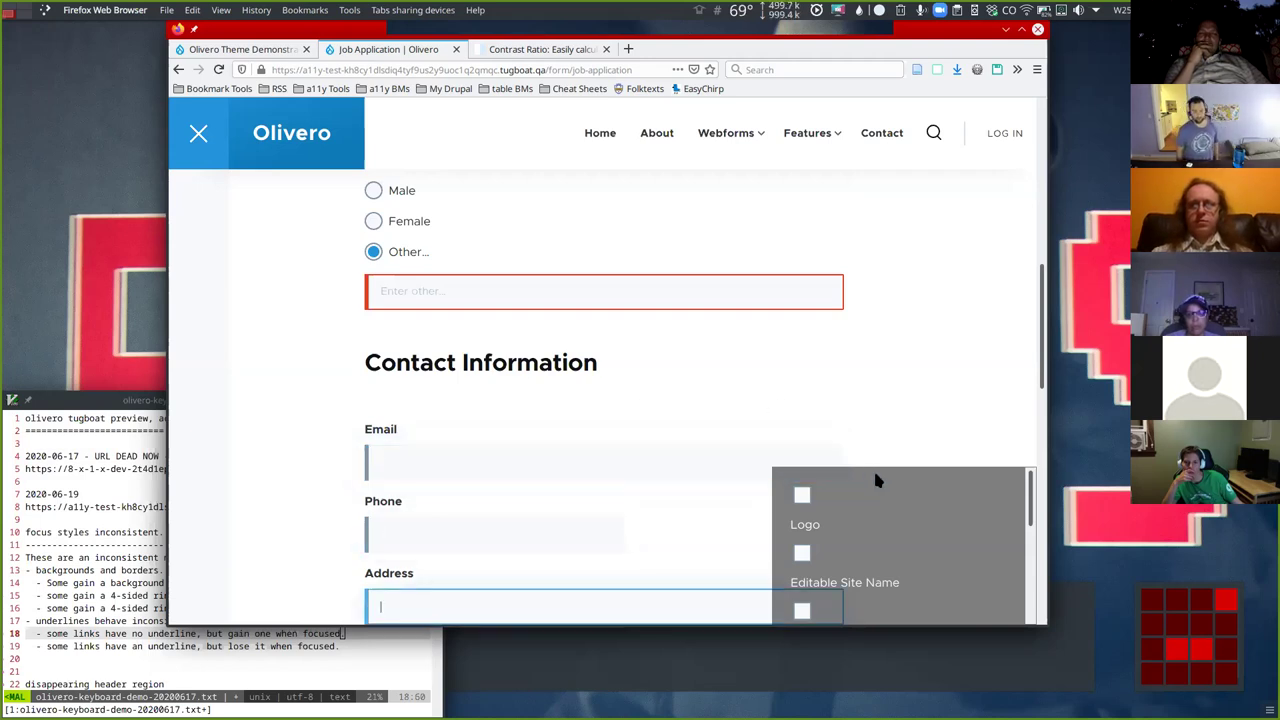
{"action": "key", "text": "Tab"}
{"action": "key", "text": "Tab"}
{"action": "key", "text": "Tab"}
{"action": "key", "text": "Tab"}
{"action": "key", "text": "Tab"}
{"action": "key", "text": "Tab"}
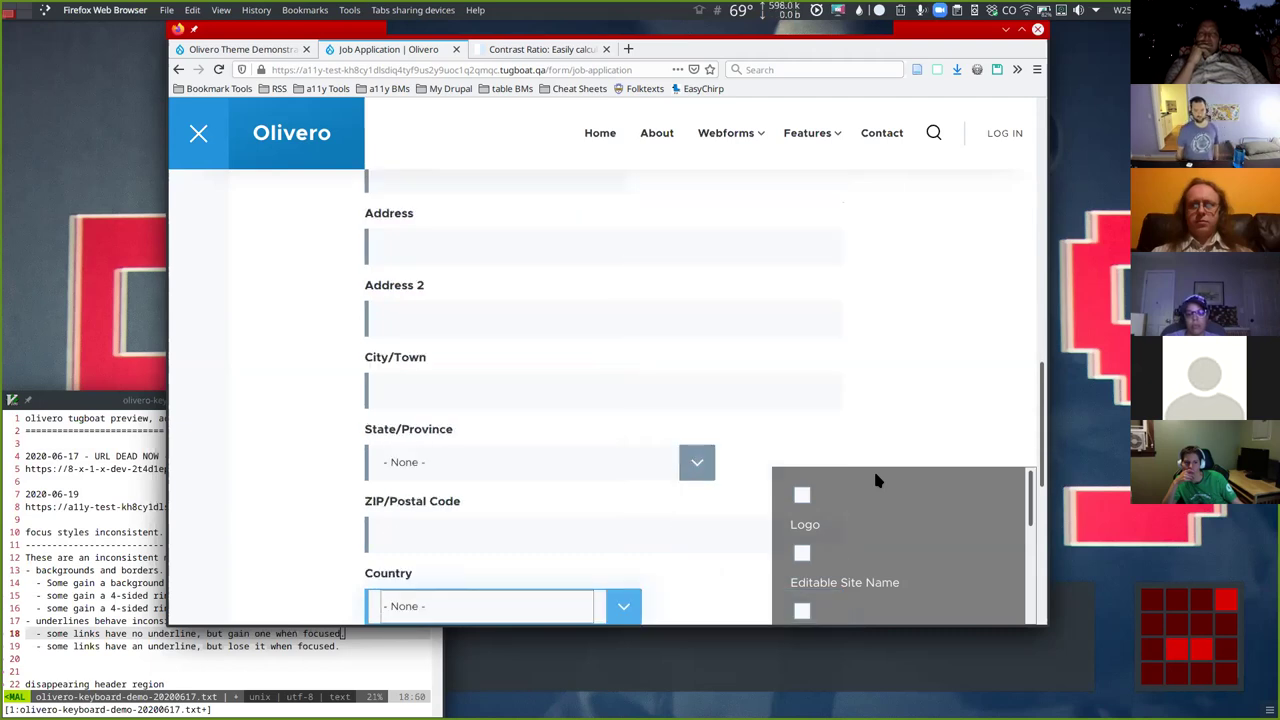
Continue the keyboard focus past the form to the Editable Site Name checkbox, and tick and untick it to examine its styles.
{"action": "key", "text": "Tab"}
{"action": "key", "text": "Tab"}
{"action": "key", "text": "Tab"}
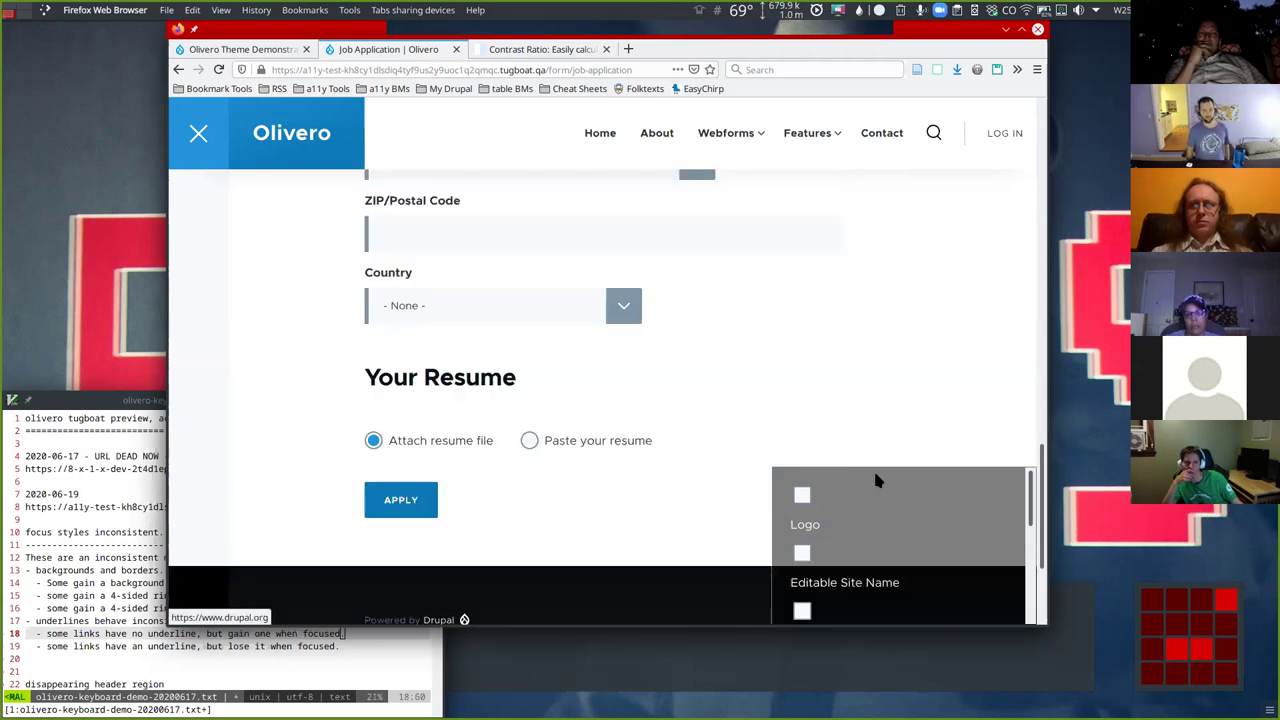
{"action": "key", "text": "Tab"}
{"action": "key", "text": "space"}
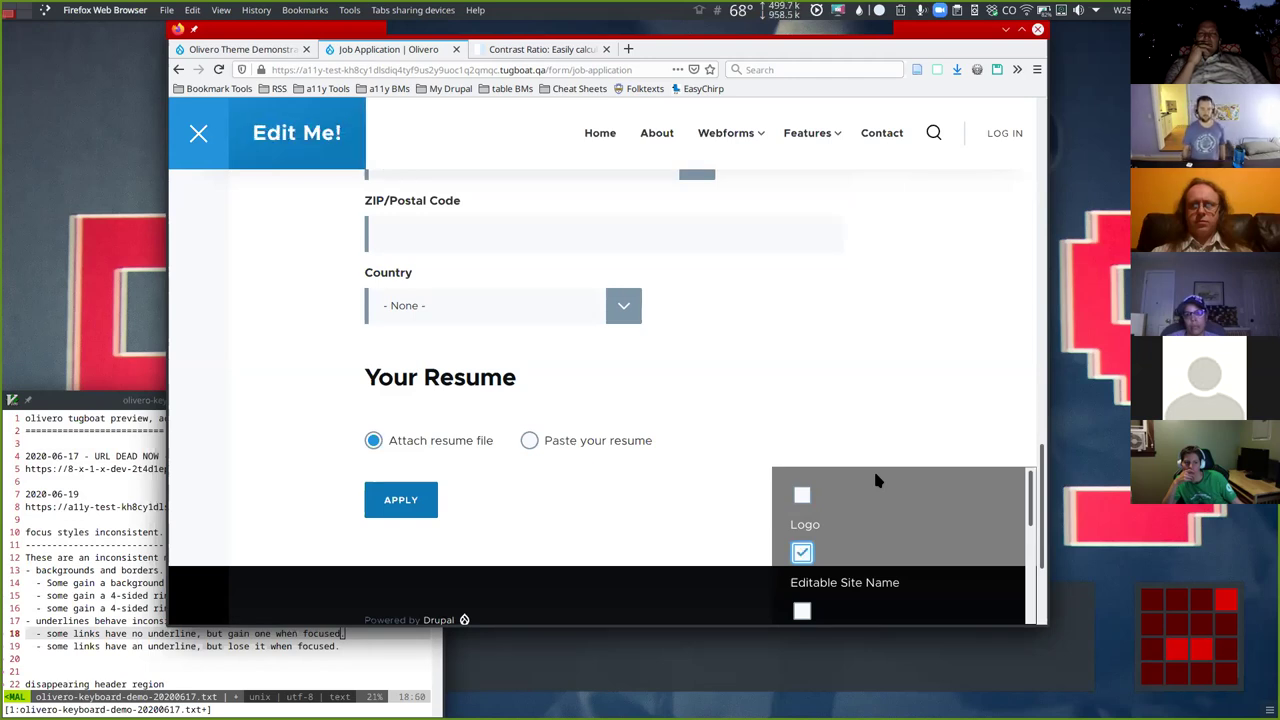
{"action": "key", "text": "space"}
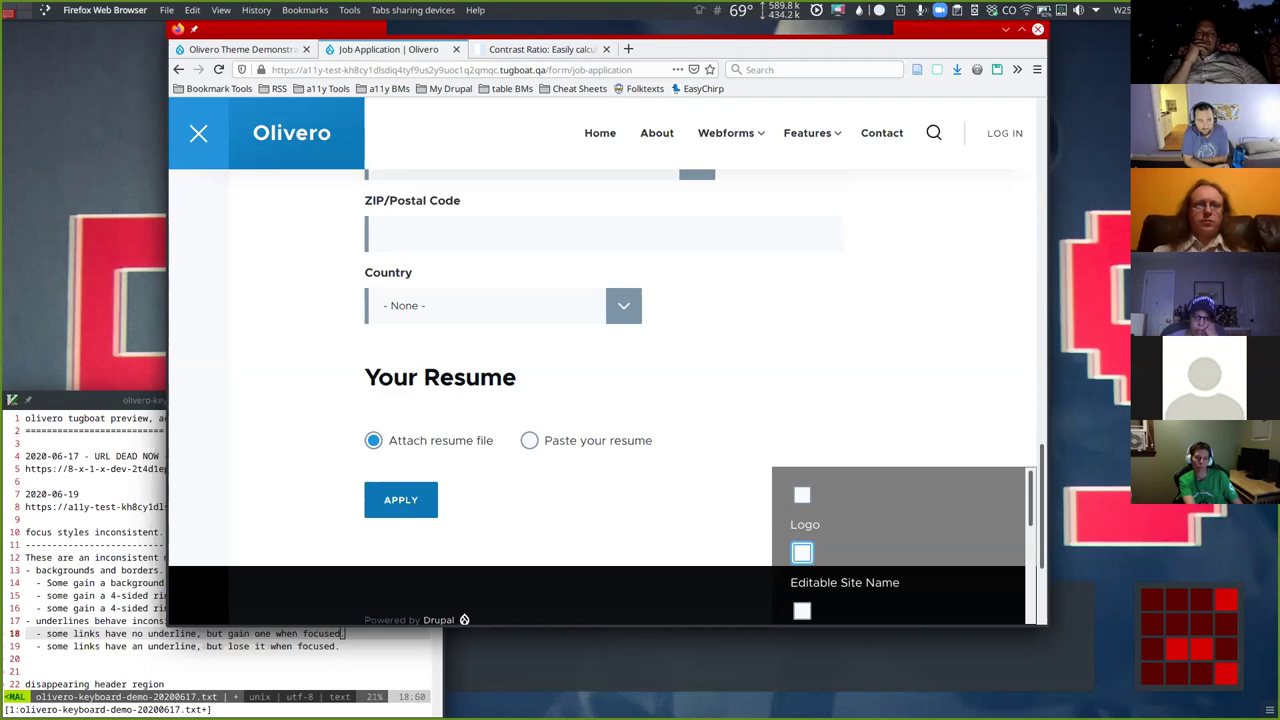
Move the keyboard focus between the Your Resume options and the Apply button, ending on Apply, to examine its focus style.
{"action": "left_click", "coordinate": [538, 372]}
{"action": "key", "text": "Tab"}
{"action": "key", "text": "Tab"}
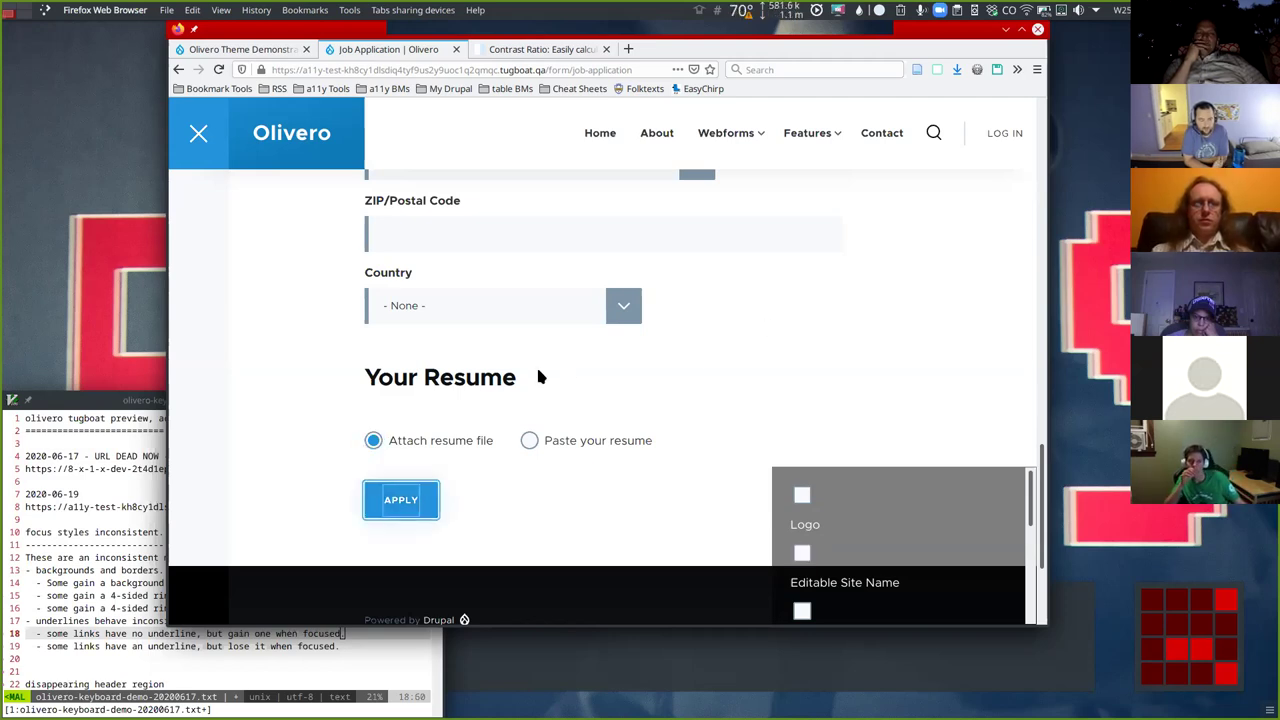
{"action": "key", "text": "shift+Tab"}
{"action": "key", "text": "Tab"}
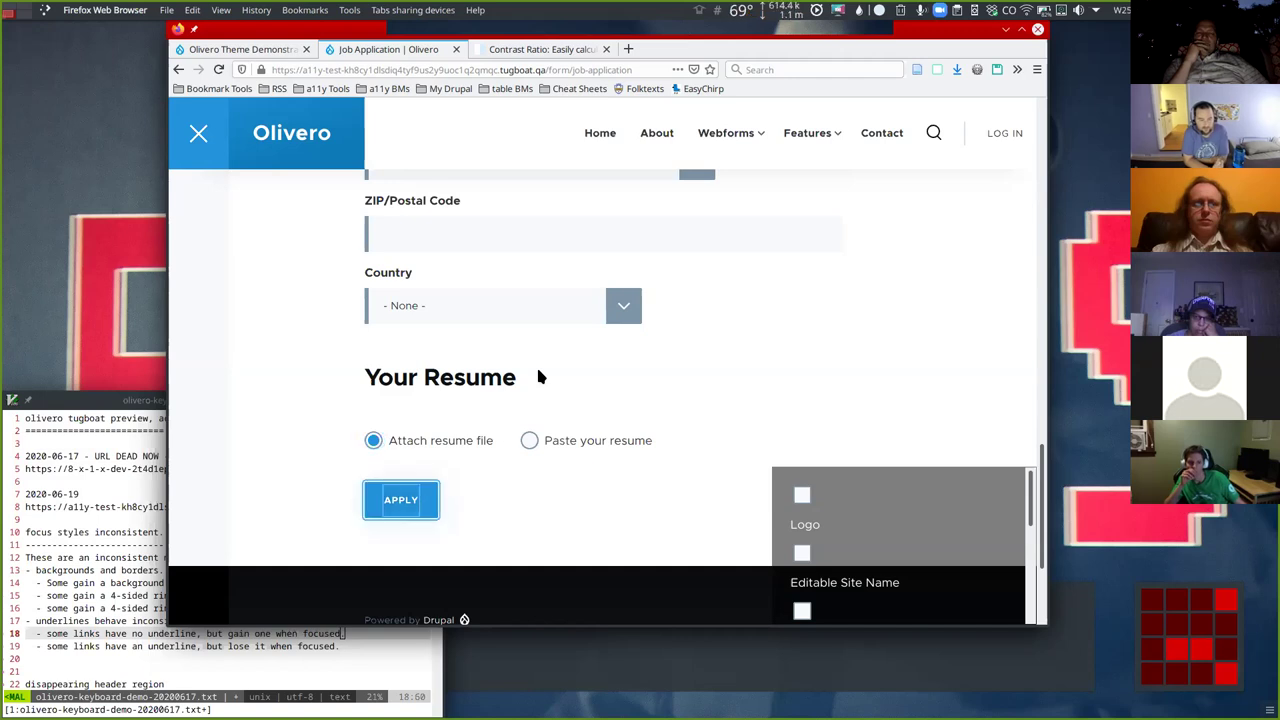